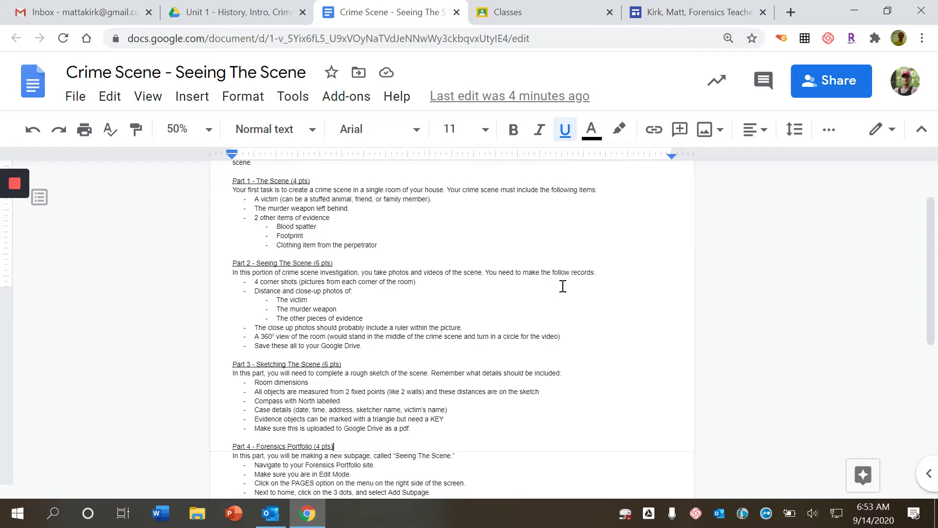
- Replace "items" with "pieces" in the "2 other items of evidence" bullet under Part 1
click(294, 218)
key(BackSpace)
key(BackSpace)
key(BackSpace)
key(BackSpace)
key(BackSpace)
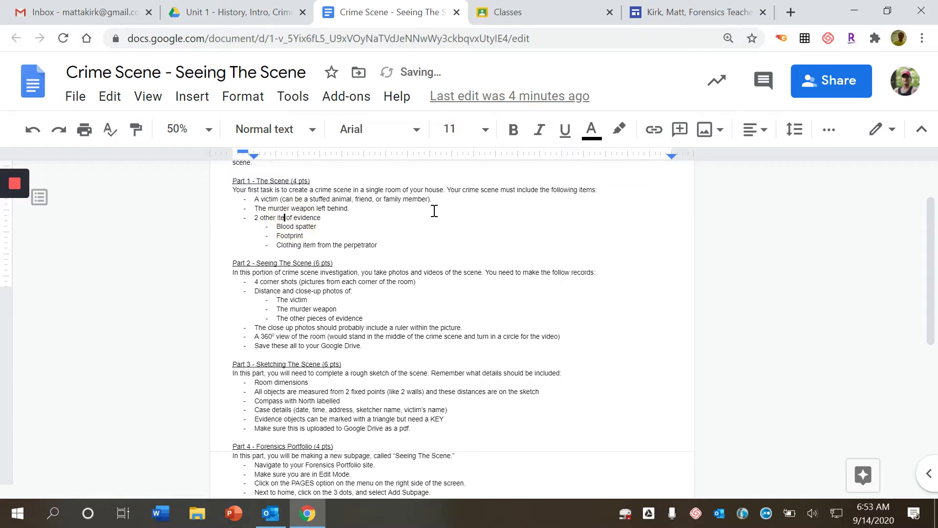
text(pie)
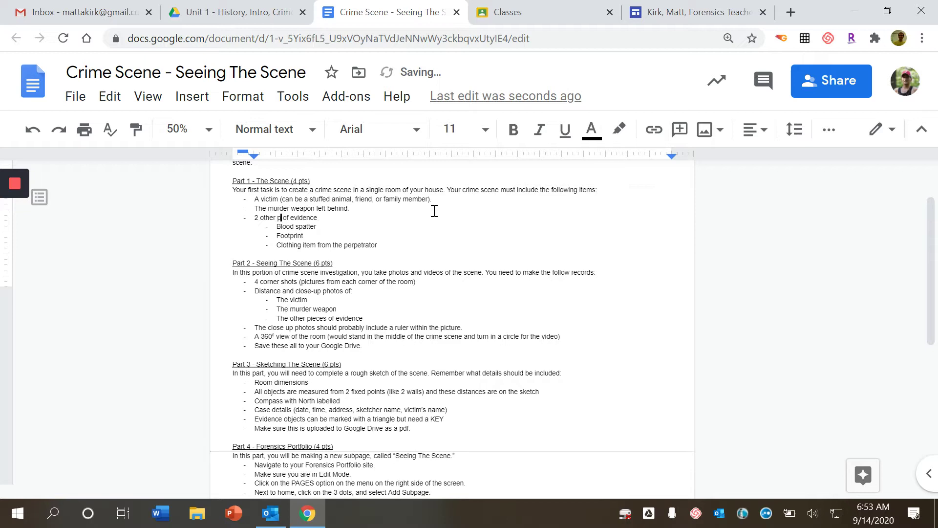
text(ces)
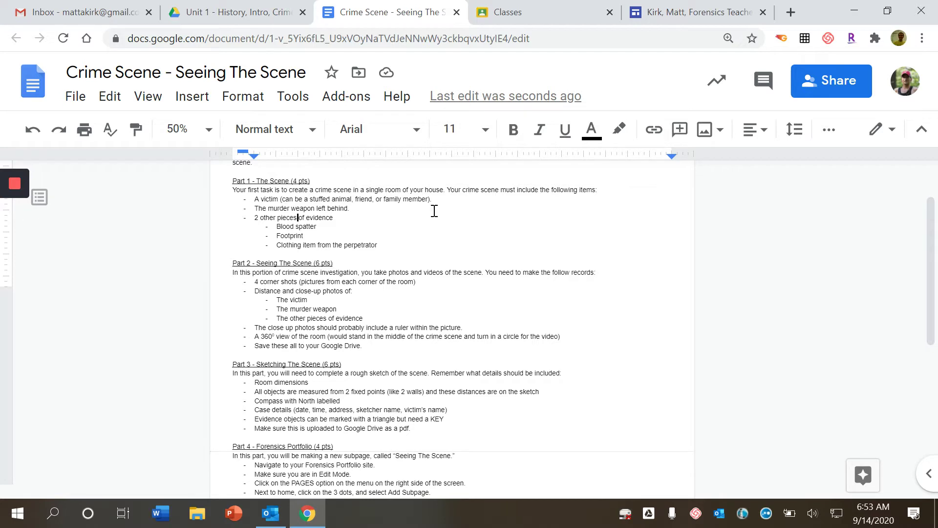
- Insert the word "video" before "view of the room" in the 360° bullet under Part 2
click(276, 338)
text(video)
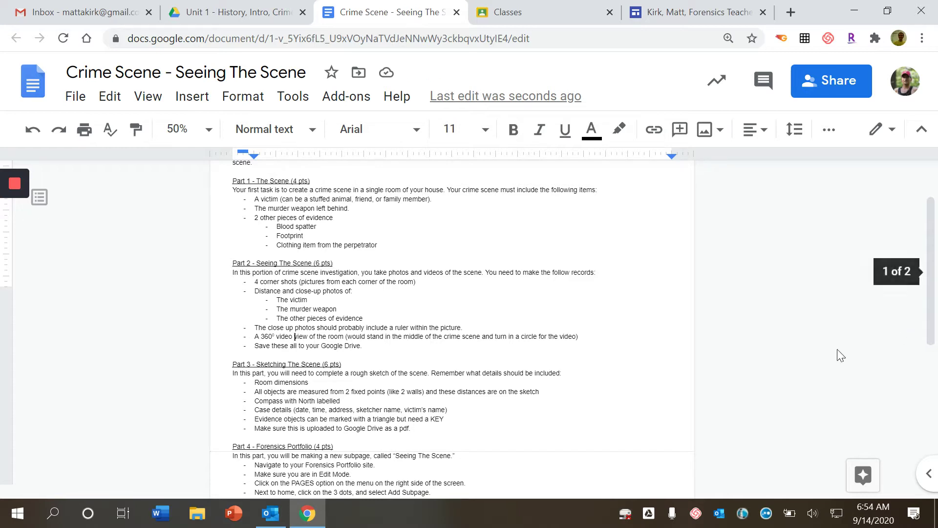
scroll(551, 354, down, 2)
scroll(550, 355, down, 1)
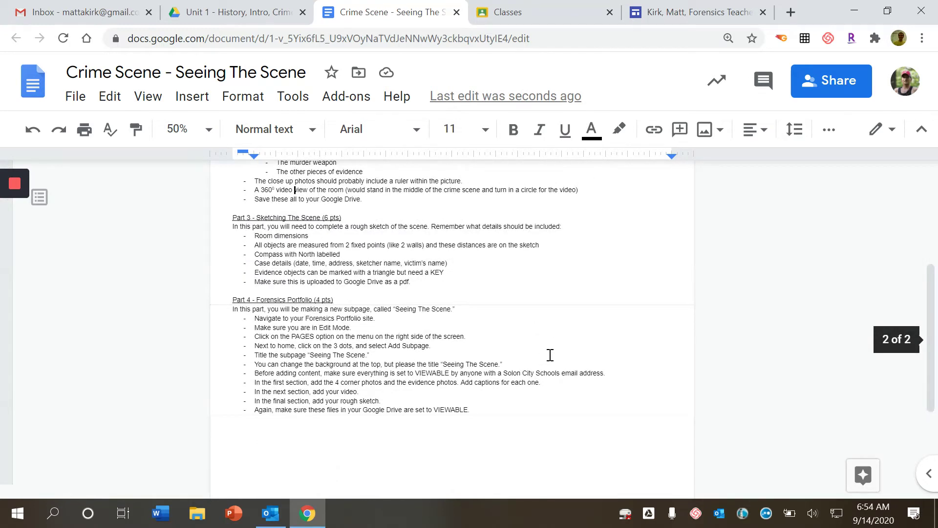
scroll(550, 355, up, 2)
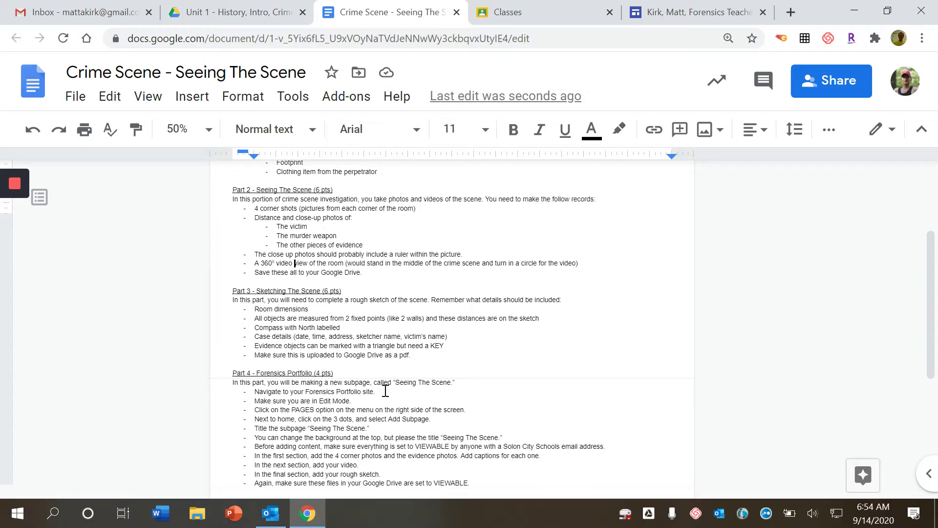
- Switch to the published Google Sites portfolio and look over its All About Me page, rechecking the Part 4 instructions in the document
click(699, 12)
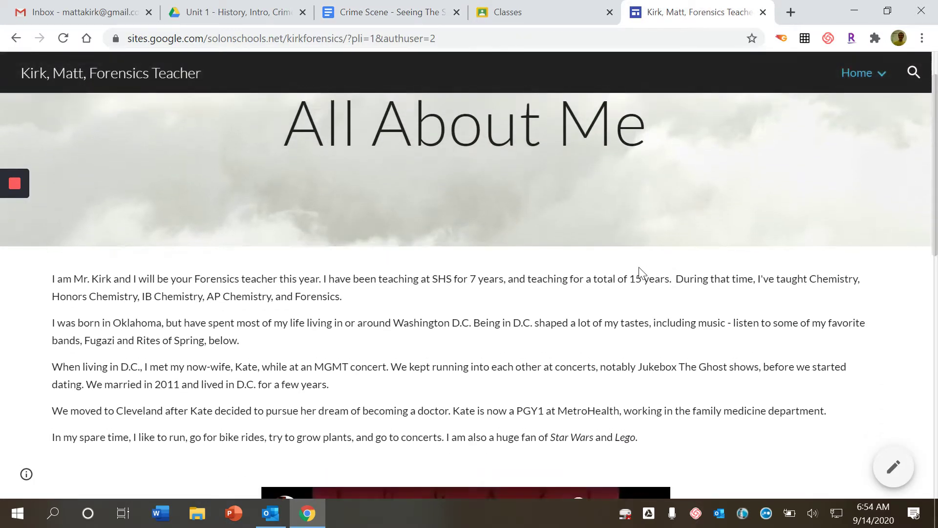
scroll(597, 306, down, 3)
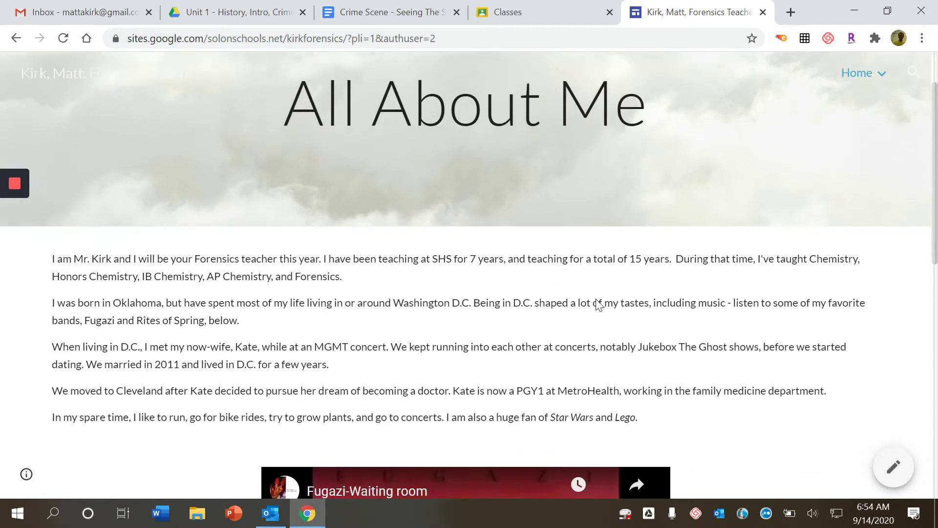
scroll(391, 137, up, 3)
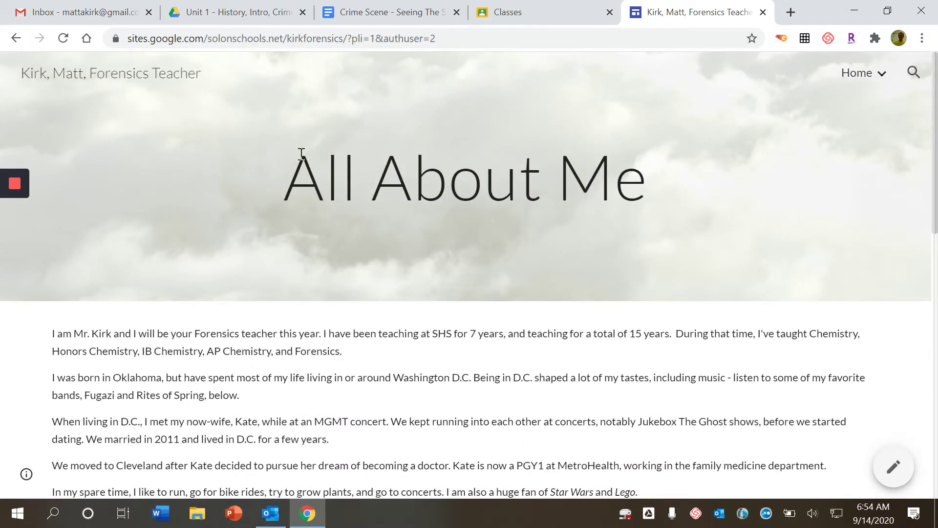
click(883, 74)
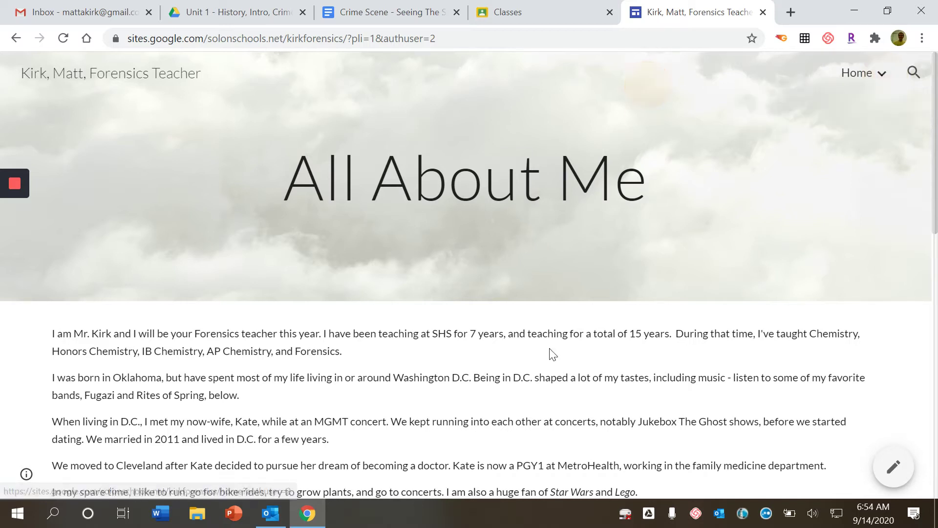
scroll(553, 351, down, 4)
scroll(553, 351, up, 3)
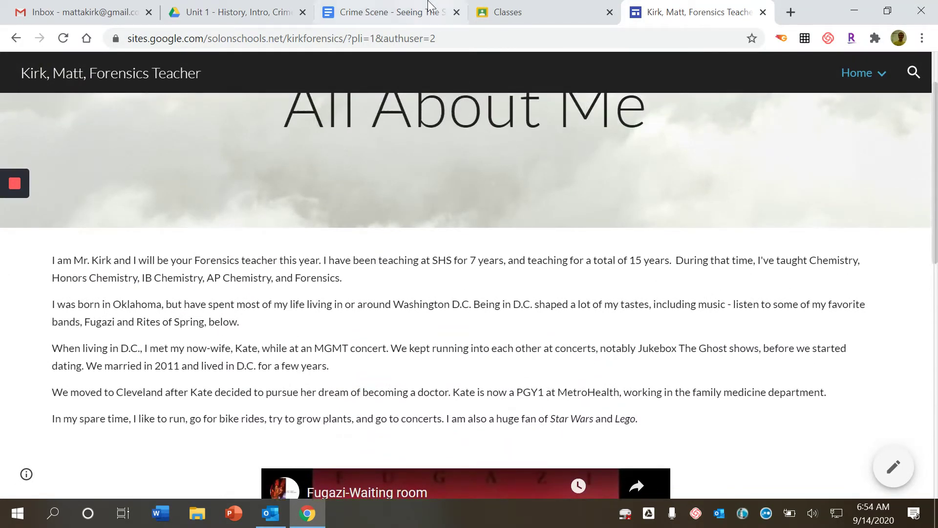
click(411, 6)
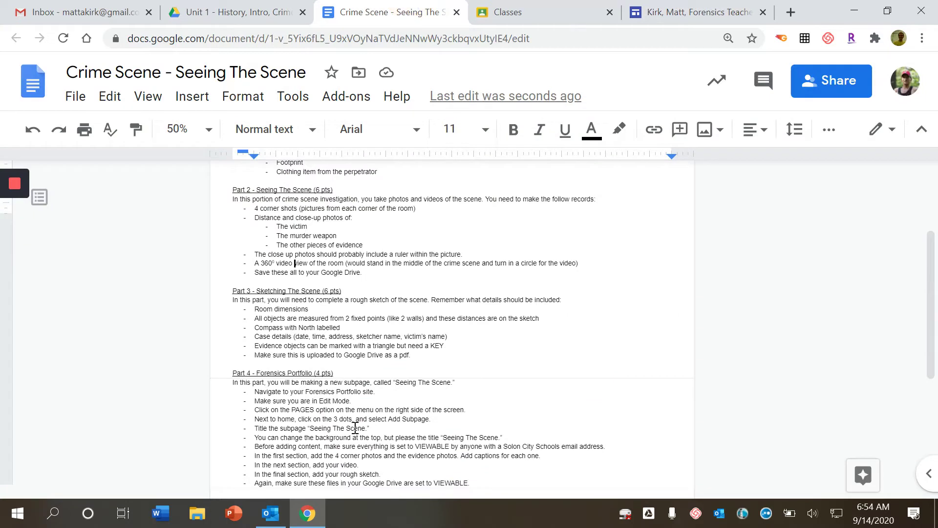
click(668, 7)
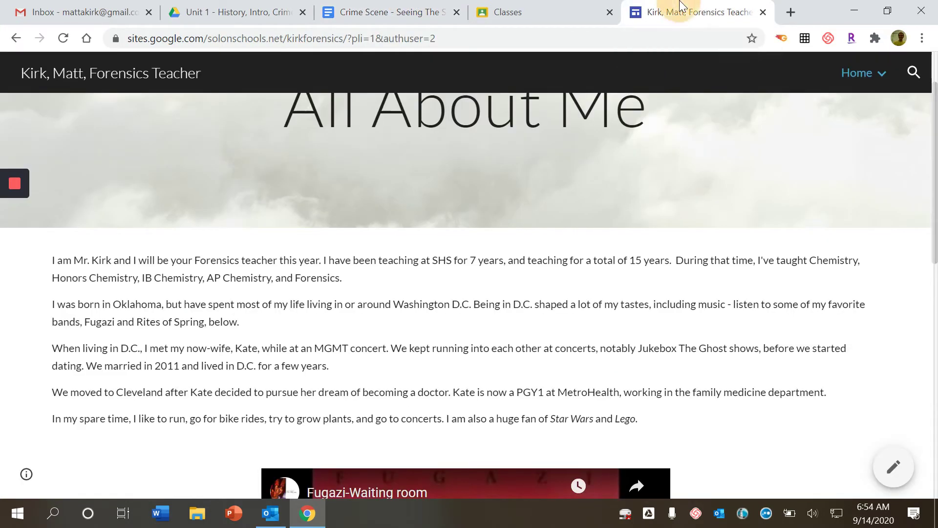
- Open the forensics portfolio site in edit mode and look over the All About Me page
click(902, 476)
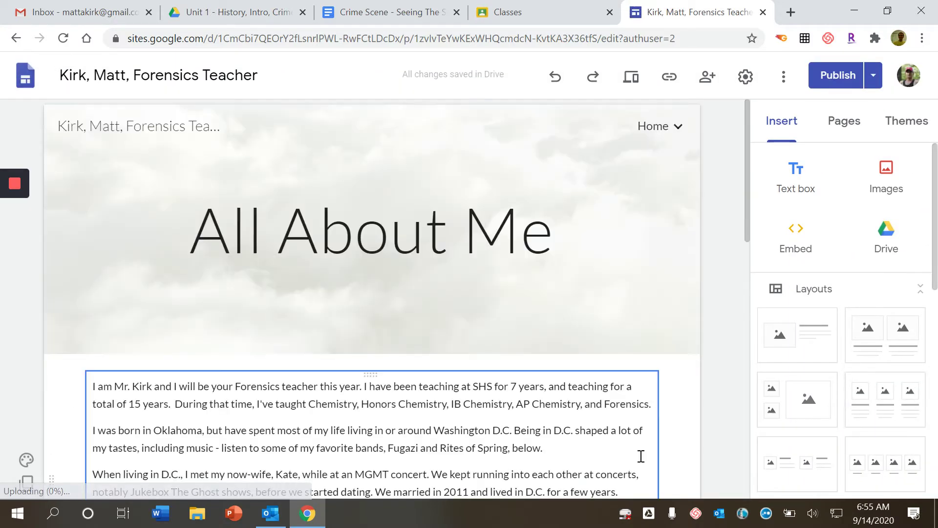
scroll(707, 420, down, 10)
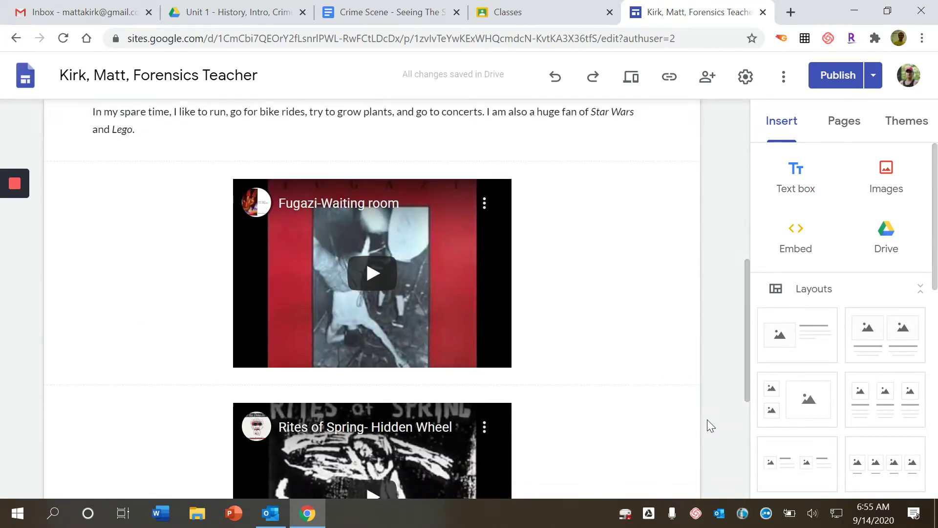
scroll(707, 419, up, 10)
scroll(704, 421, down, 3)
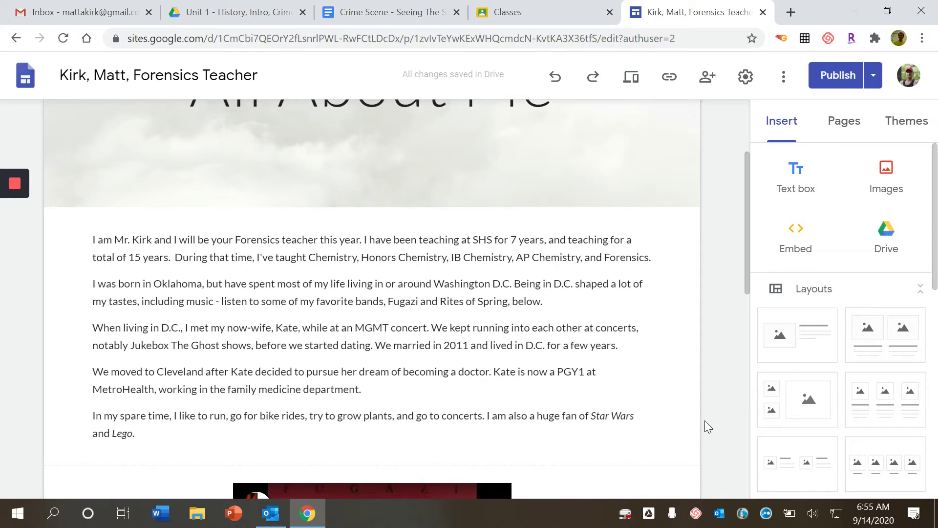
scroll(705, 420, up, 3)
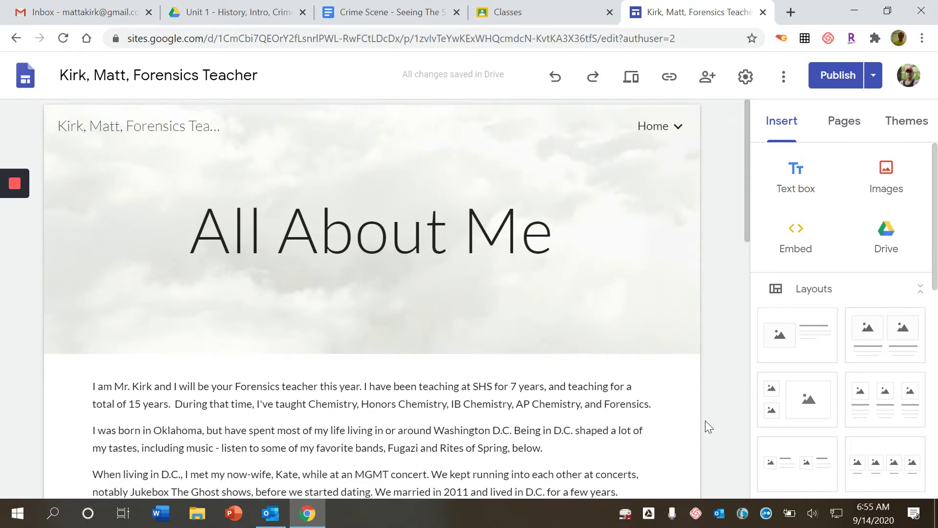
- Show the site's page list, expand Home, and open its existing subpage to examine the content
click(843, 128)
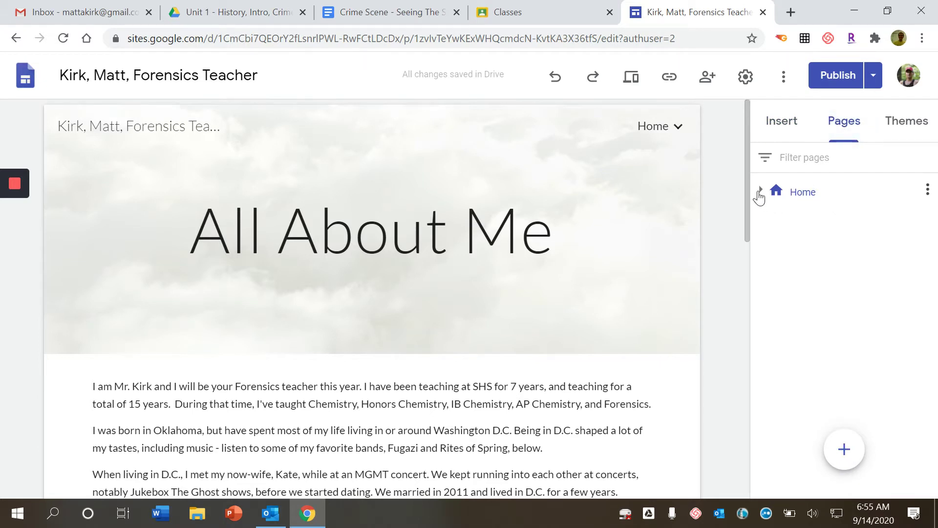
click(761, 191)
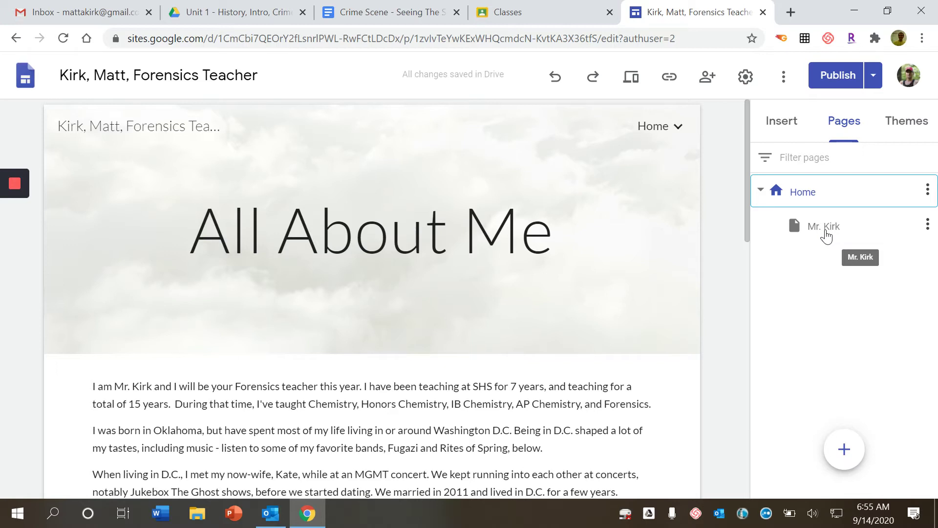
click(826, 237)
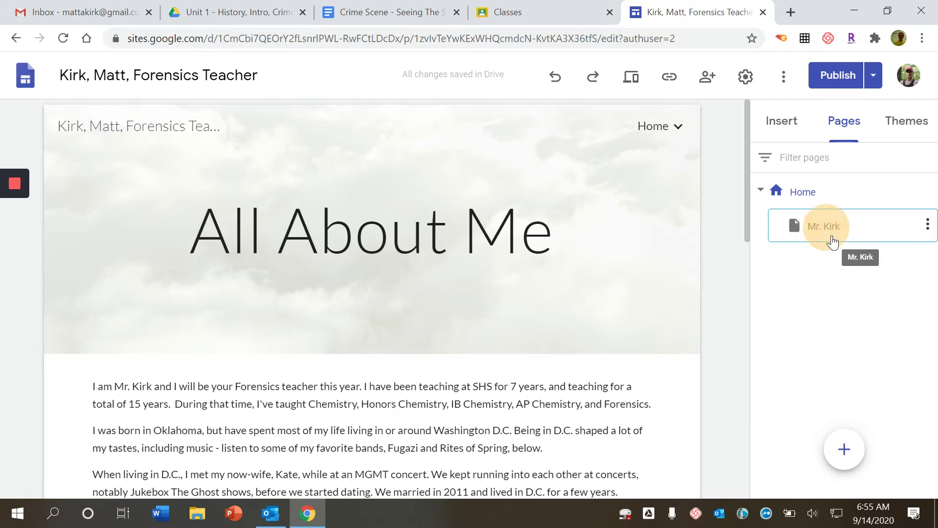
scroll(699, 379, down, 3)
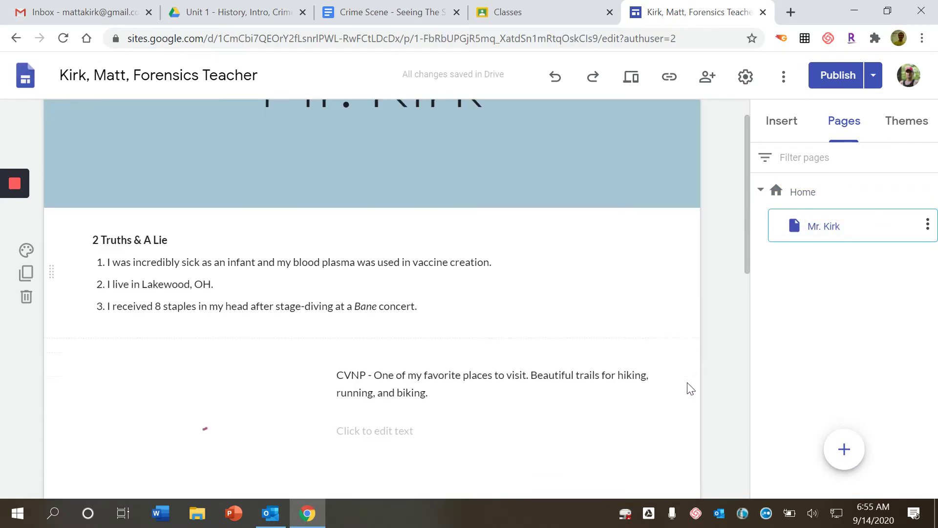
scroll(686, 386, up, 3)
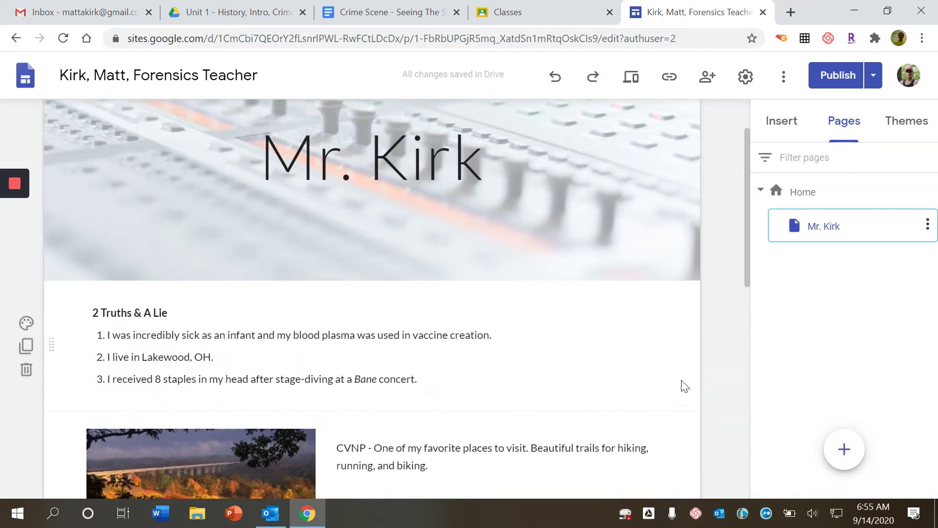
scroll(685, 386, down, 8)
scroll(685, 386, down, 4)
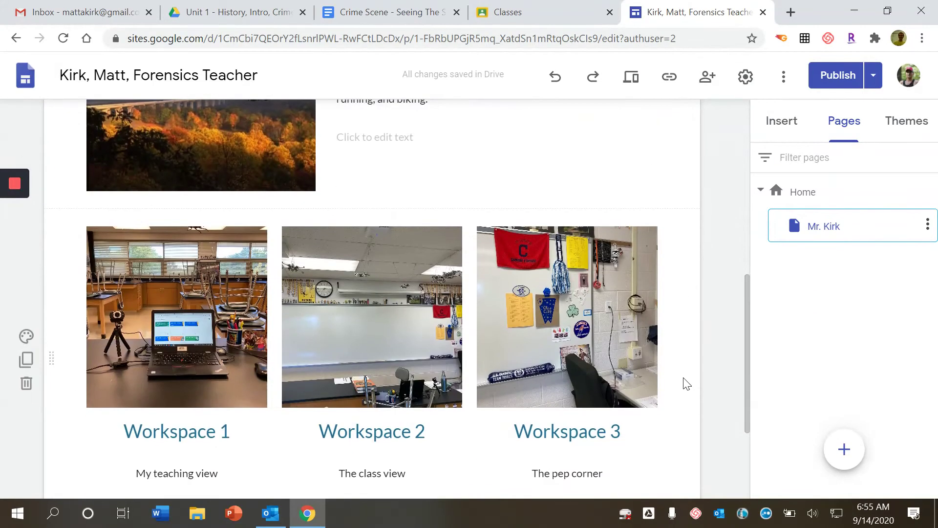
scroll(687, 385, up, 10)
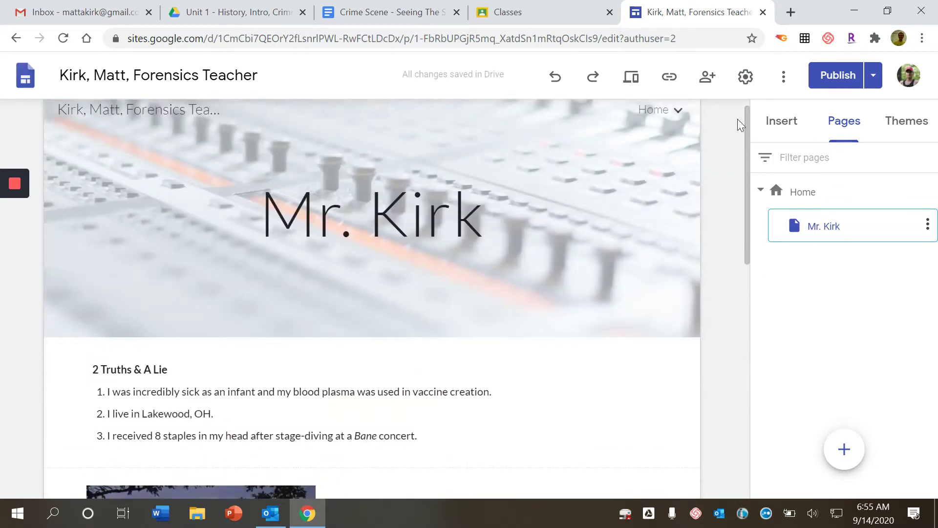
- Check the Part 4 instructions on adding and titling the subpage in the Crime Scene document, and return to the site editor
click(399, 7)
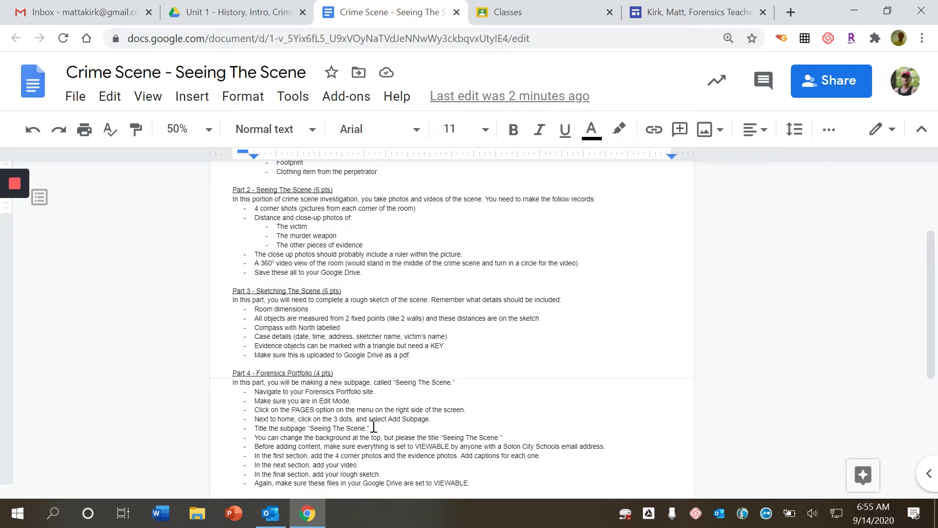
drag(295, 419, 368, 429)
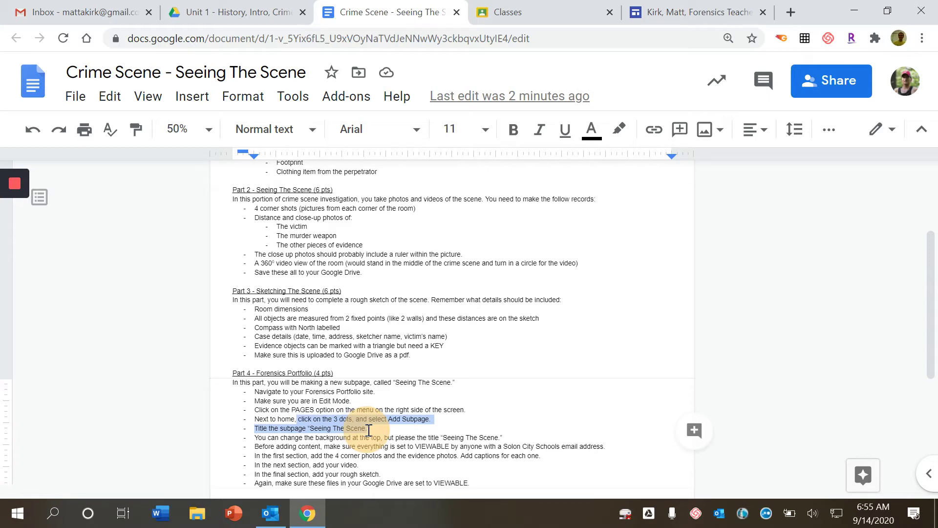
click(684, 7)
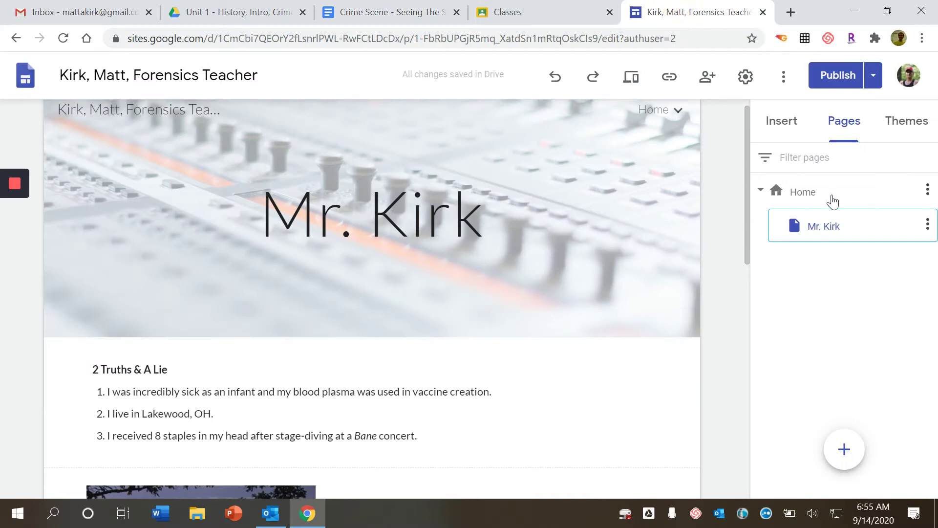
- Add a subpage named "Seeing The Scene" under the Home page
click(928, 192)
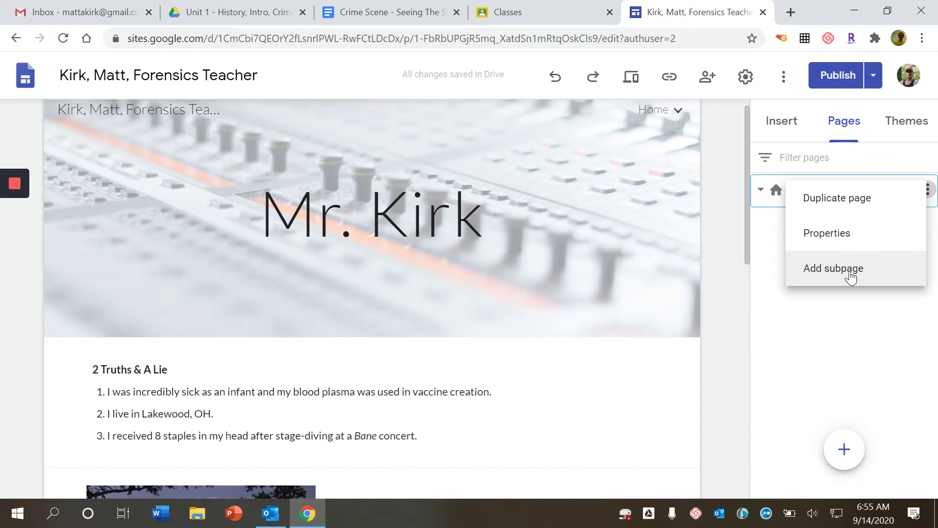
click(759, 285)
click(805, 194)
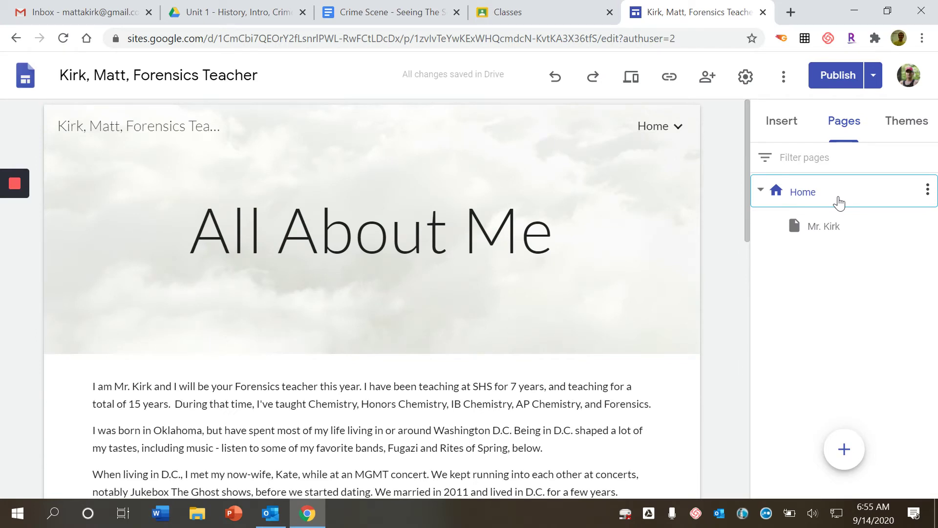
click(928, 190)
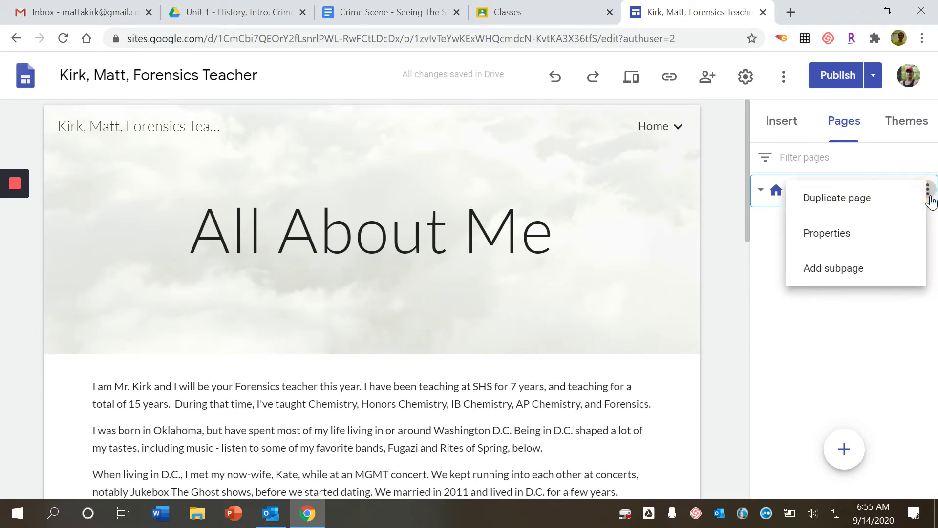
click(845, 269)
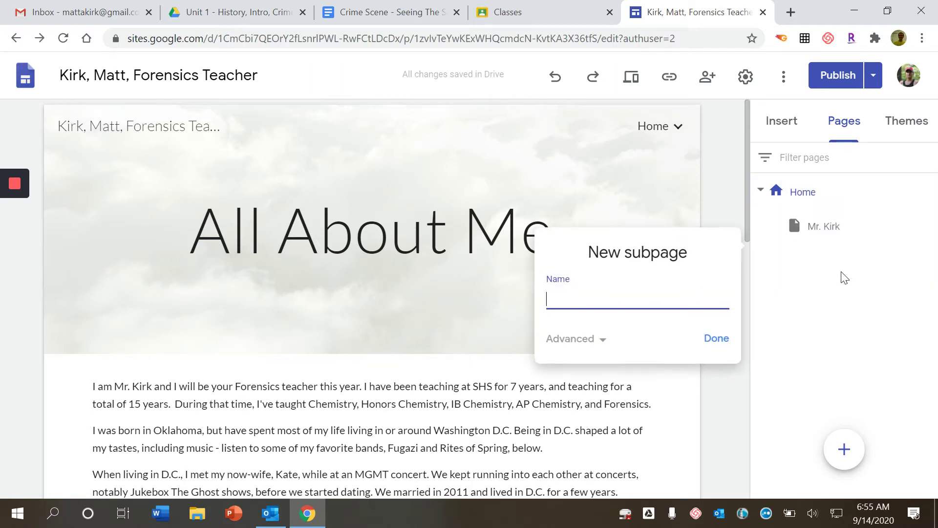
text(Seeing The Scene)
click(725, 347)
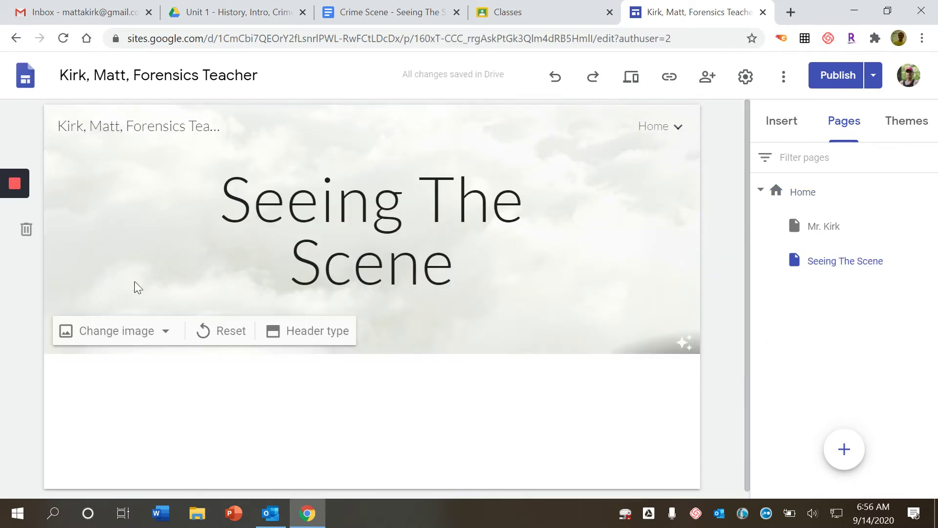
- Replace the "Seeing The Scene" page's header image with the dark green geometric diamond pattern from the image gallery
click(115, 341)
click(115, 413)
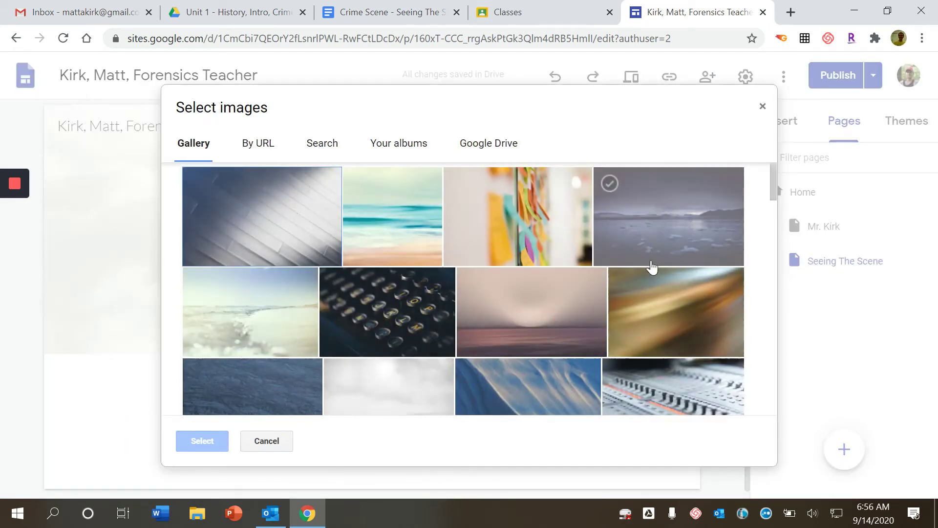
scroll(677, 296, down, 1)
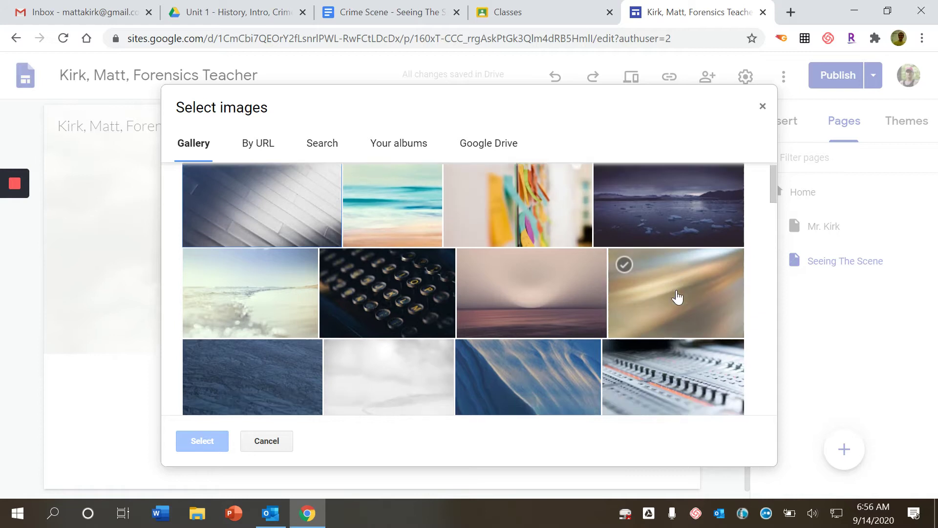
scroll(677, 297, down, 15)
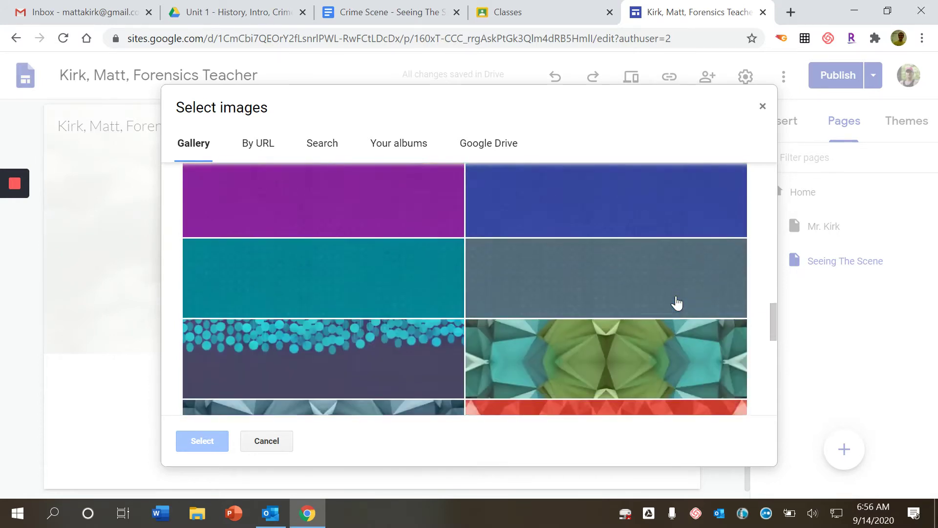
scroll(677, 303, down, 10)
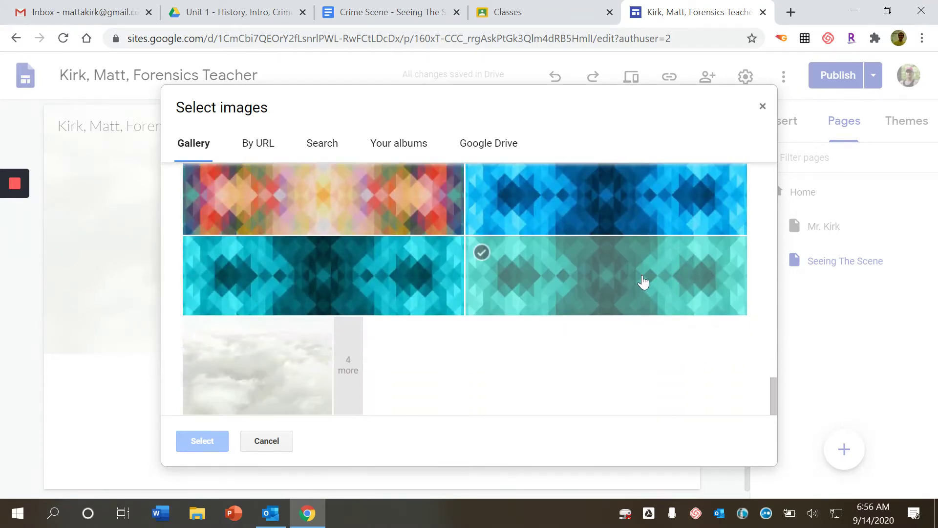
click(643, 282)
click(202, 441)
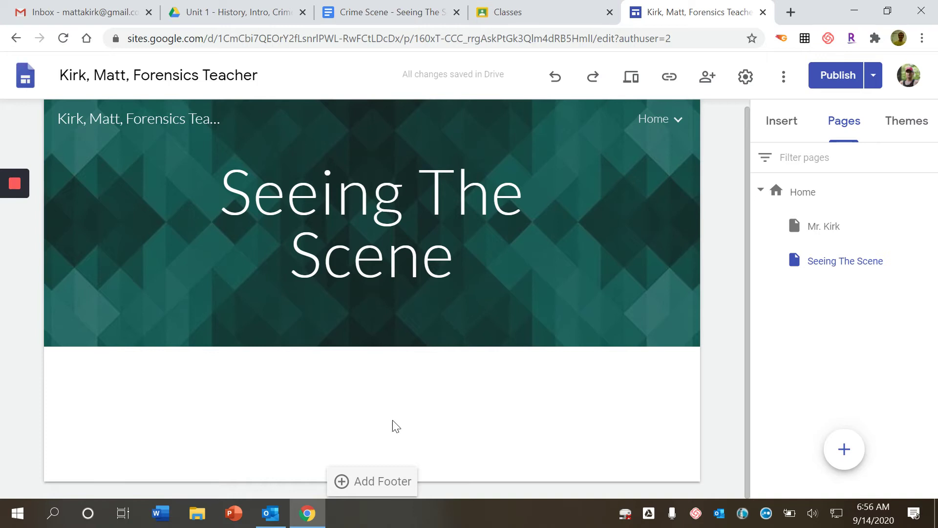
- Check the Part 4 instruction on changing the background and titling the page in the Crime Scene document
click(409, 11)
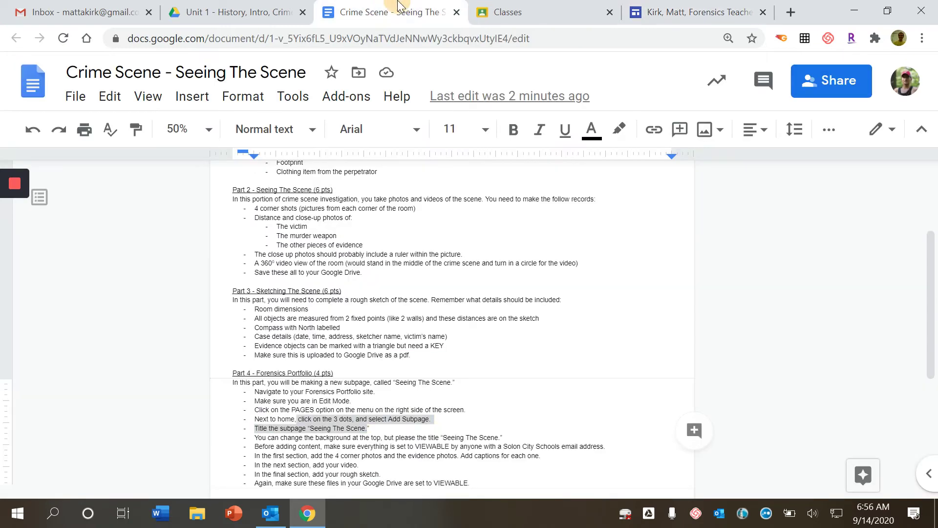
scroll(483, 430, down, 3)
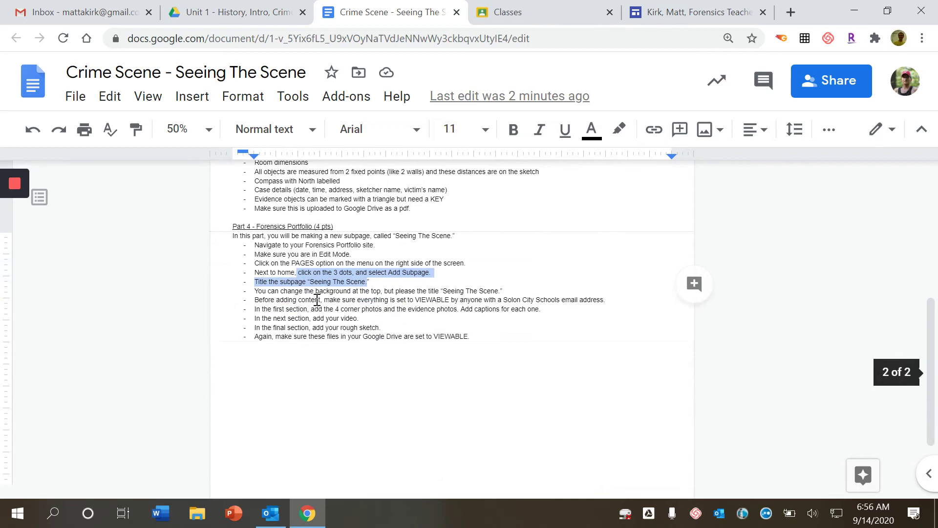
drag(465, 290, 471, 291)
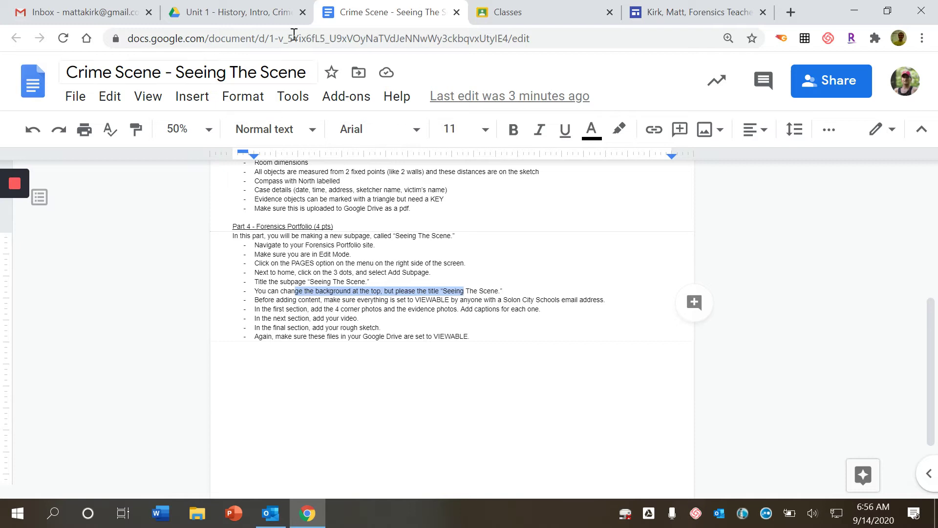
- Switch to Google Drive and look through the files in My Drive
click(269, 6)
click(221, 116)
scroll(484, 373, down, 5)
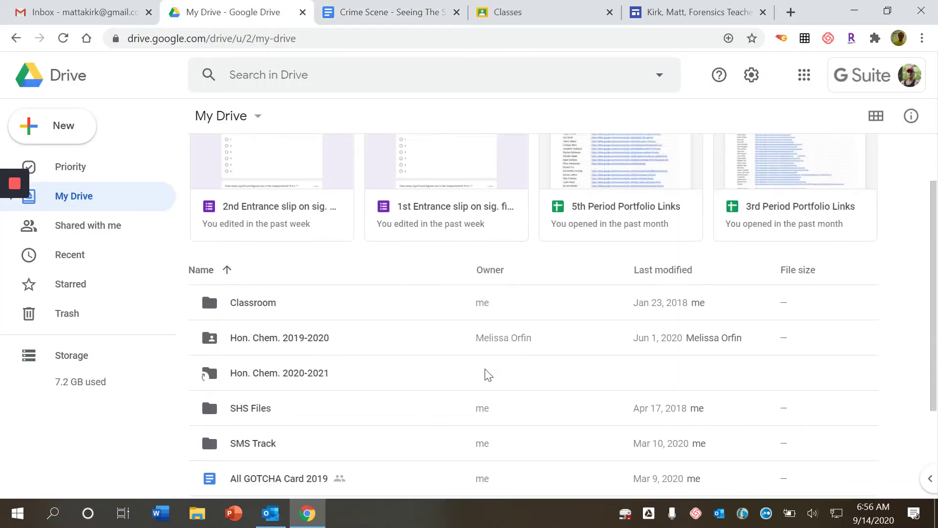
- Restore the image IMG_0043.jpg from the Drive trash
click(57, 319)
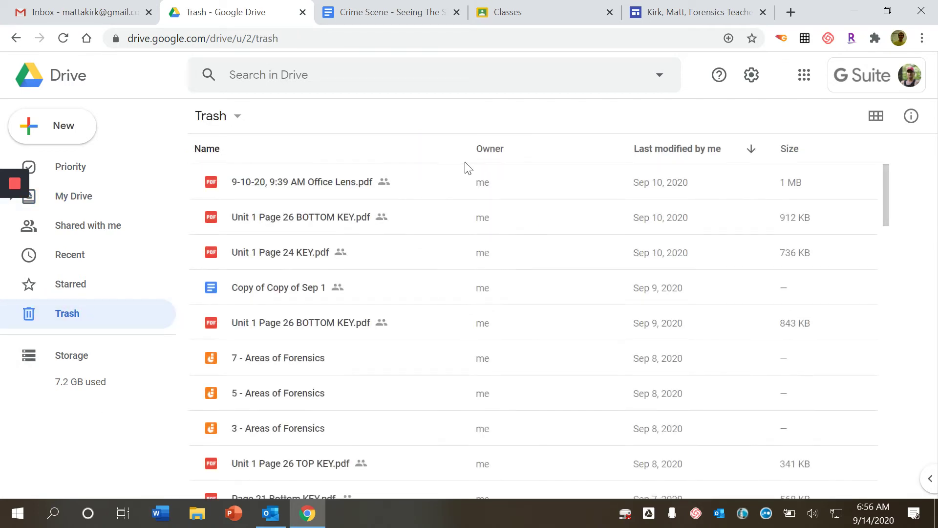
click(317, 184)
scroll(460, 313, down, 6)
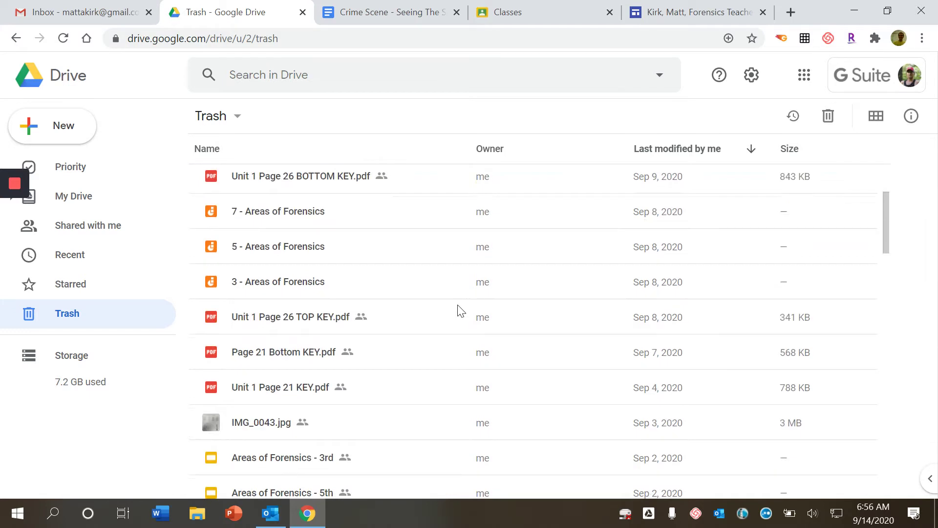
click(253, 276)
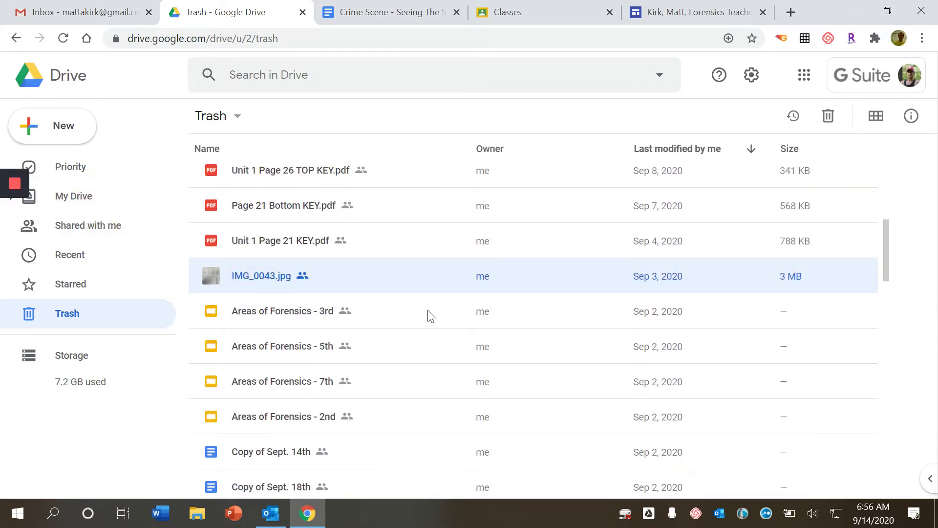
right_click(258, 277)
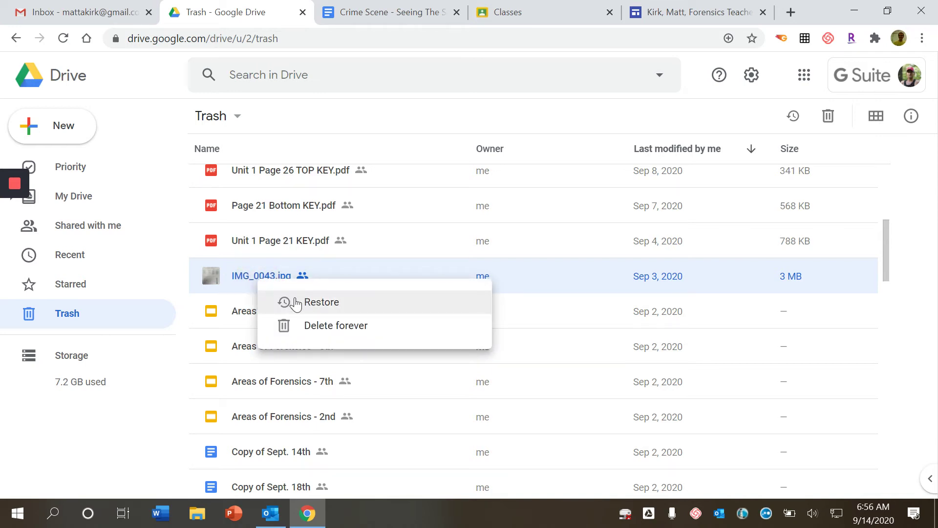
click(288, 300)
scroll(426, 295, up, 2)
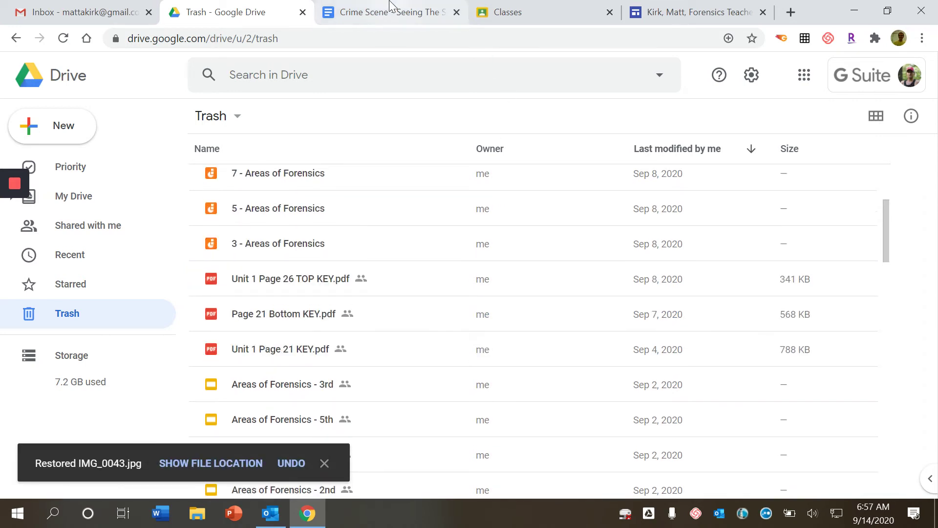
- Check the Part 4 instruction on making content viewable in the Crime Scene document, and return to Drive
click(389, 11)
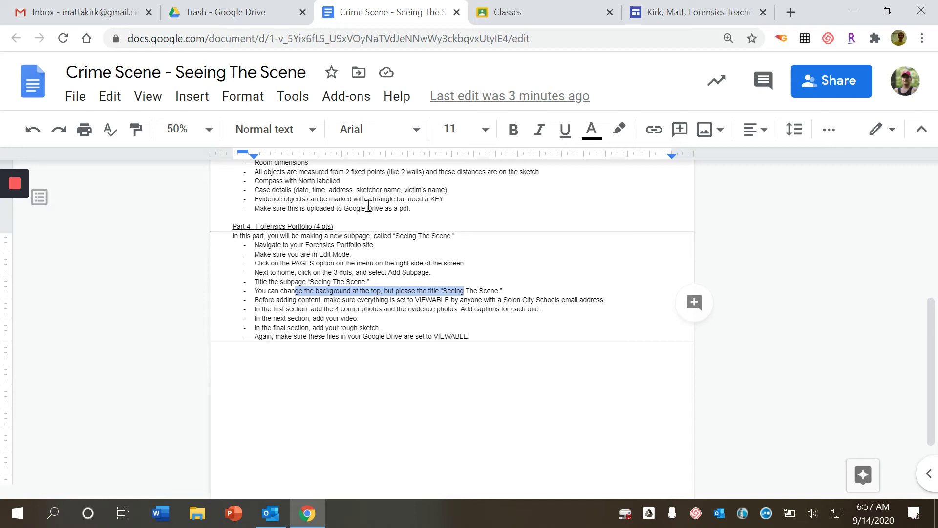
click(210, 10)
scroll(293, 176, up, 4)
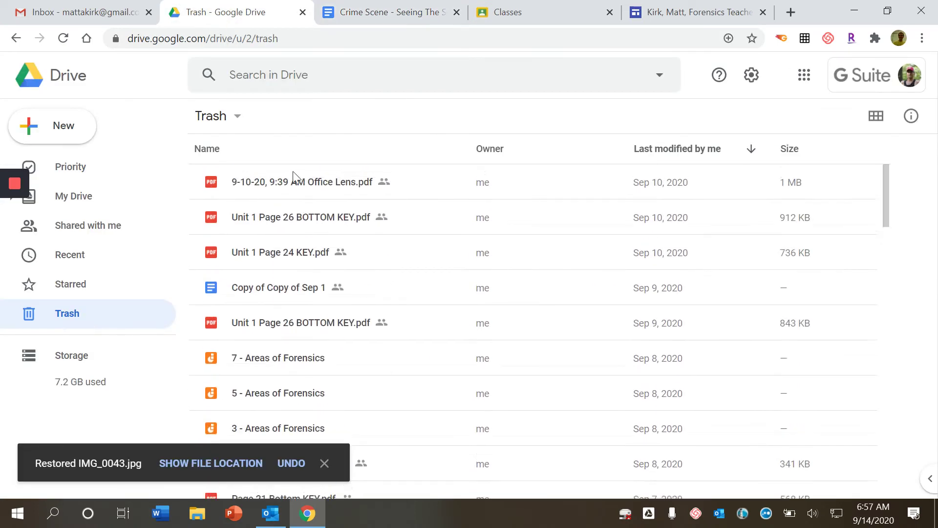
- Open the sharing options of IMG_0043.jpg in My Drive and look at the settings for sharing with people
click(78, 193)
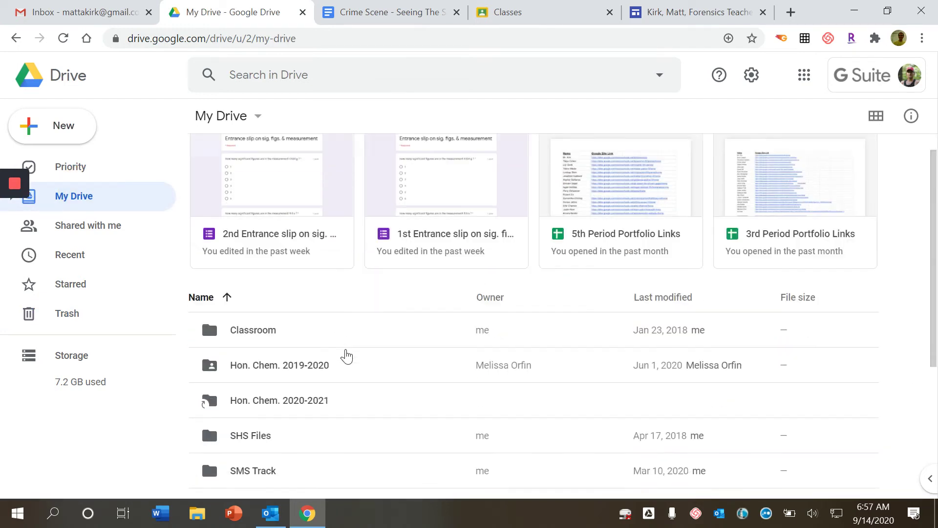
scroll(348, 353, down, 5)
click(257, 382)
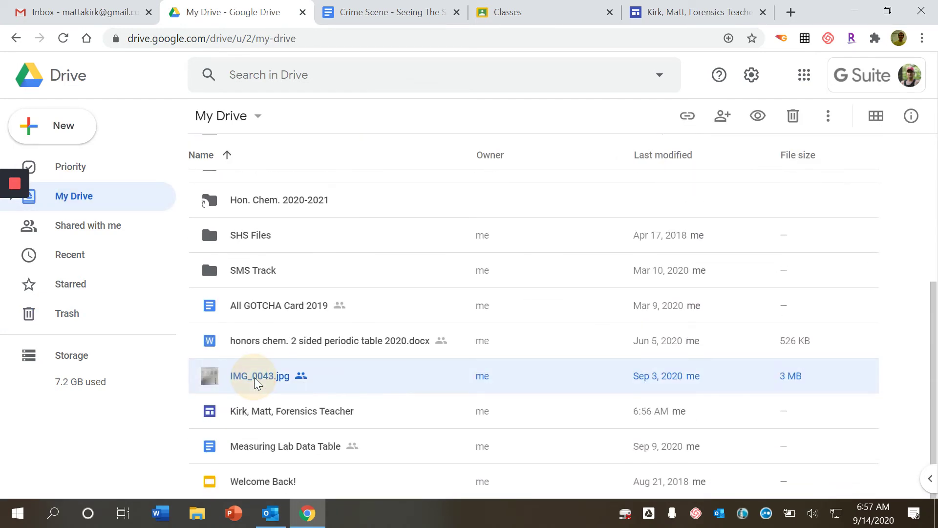
right_click(257, 383)
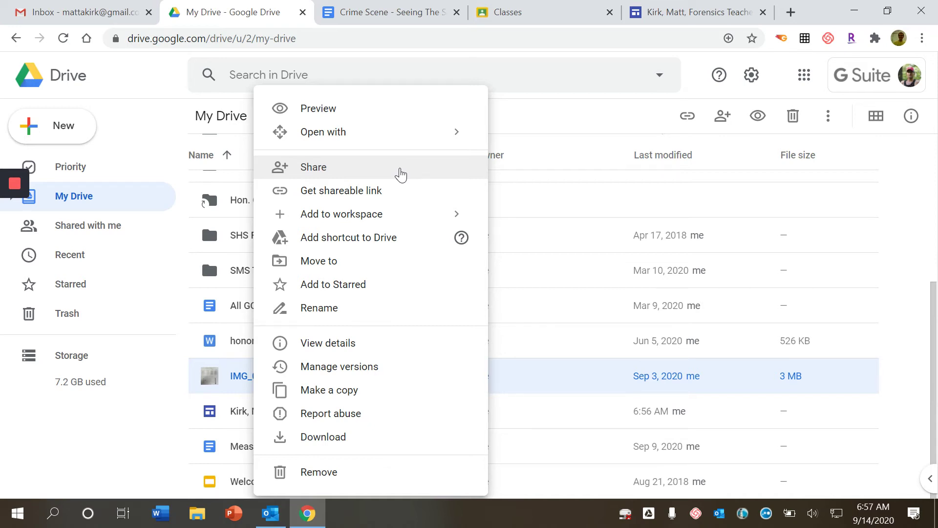
click(399, 174)
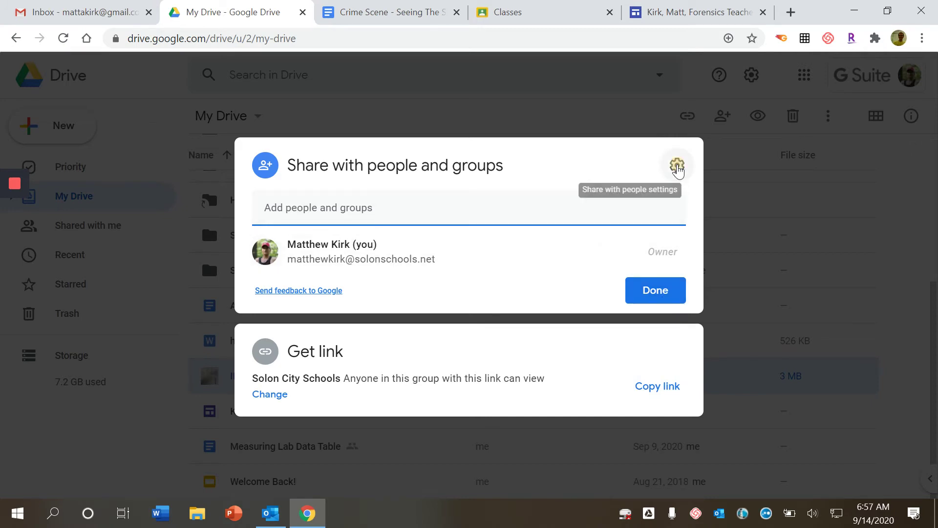
click(676, 165)
click(264, 225)
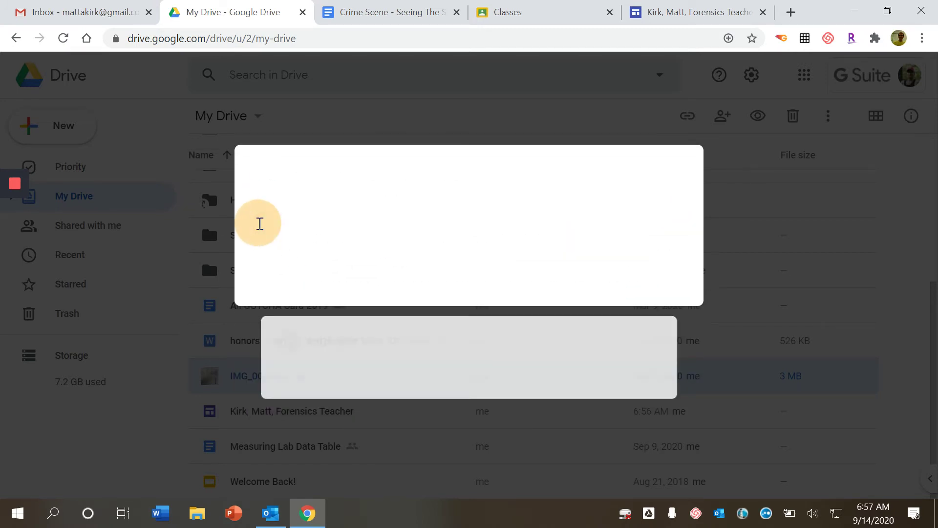
- Copy the share link of IMG_0043.jpg, review its link access, and close the sharing options
click(658, 387)
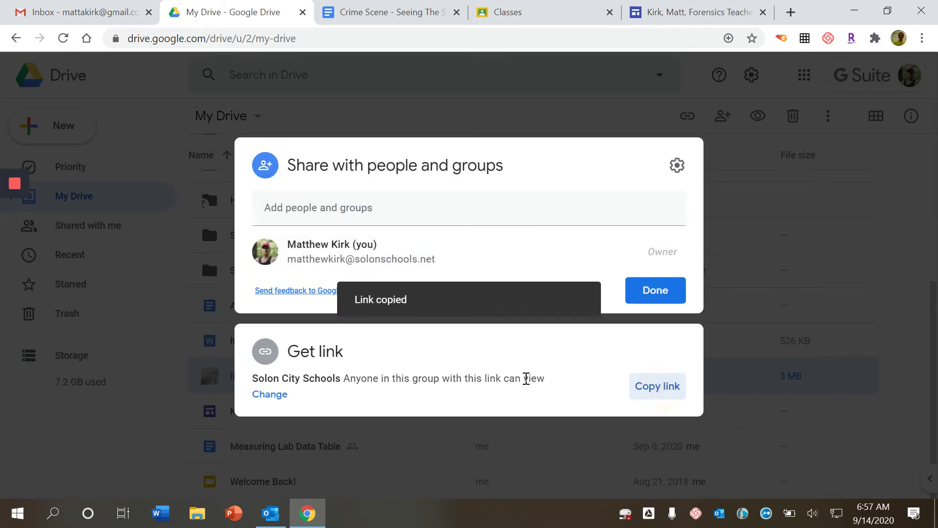
click(555, 371)
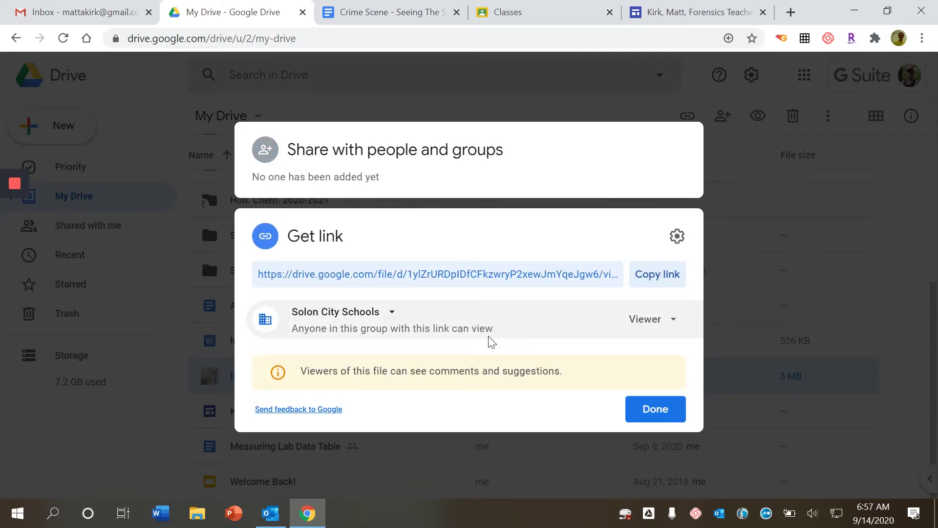
click(665, 408)
- Reopen the sharing options of IMG_0043.jpg and set its link access to Restricted
right_click(280, 375)
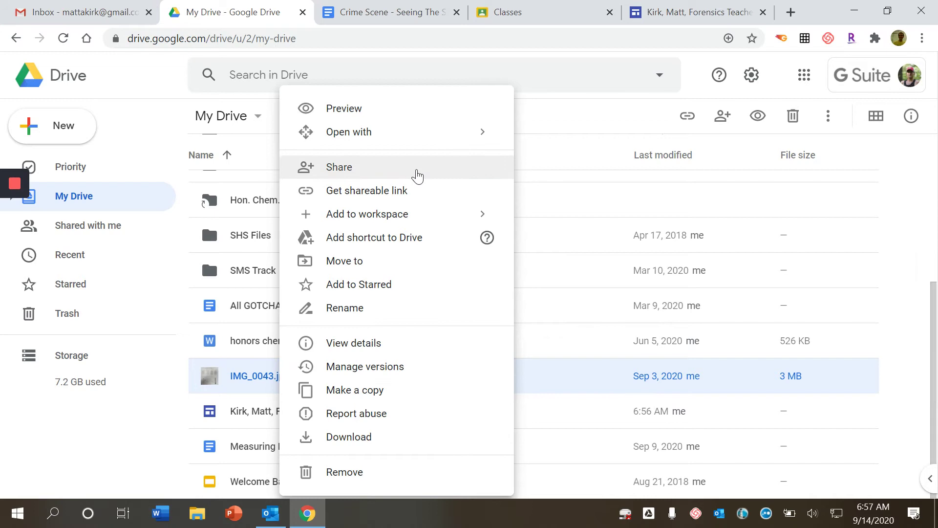
click(417, 177)
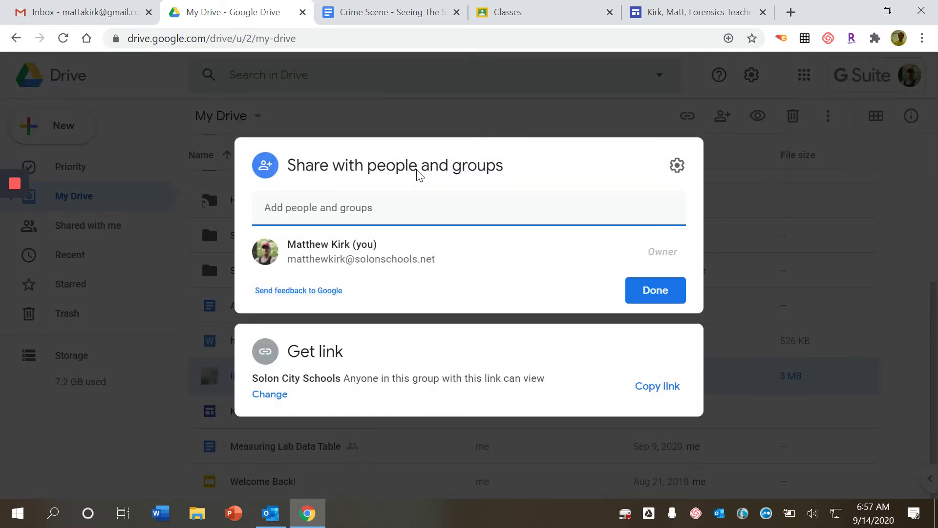
click(315, 353)
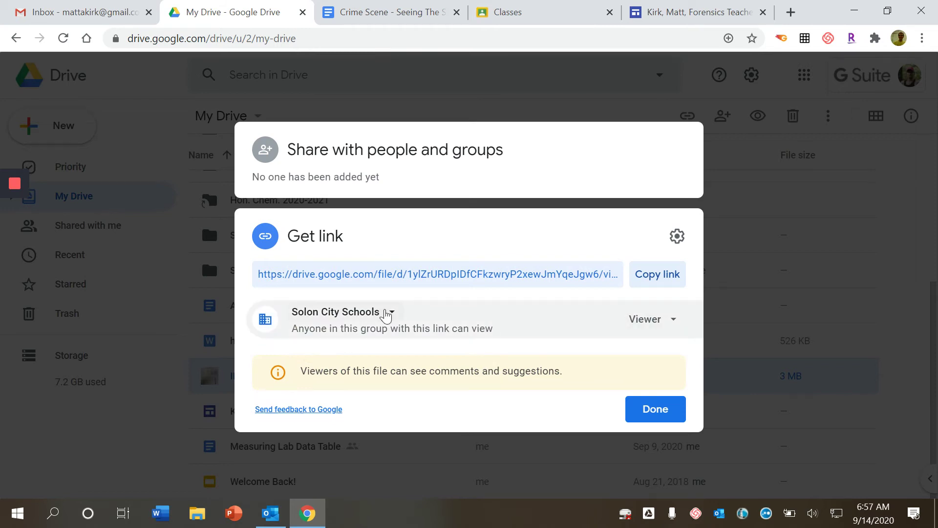
click(390, 312)
click(356, 344)
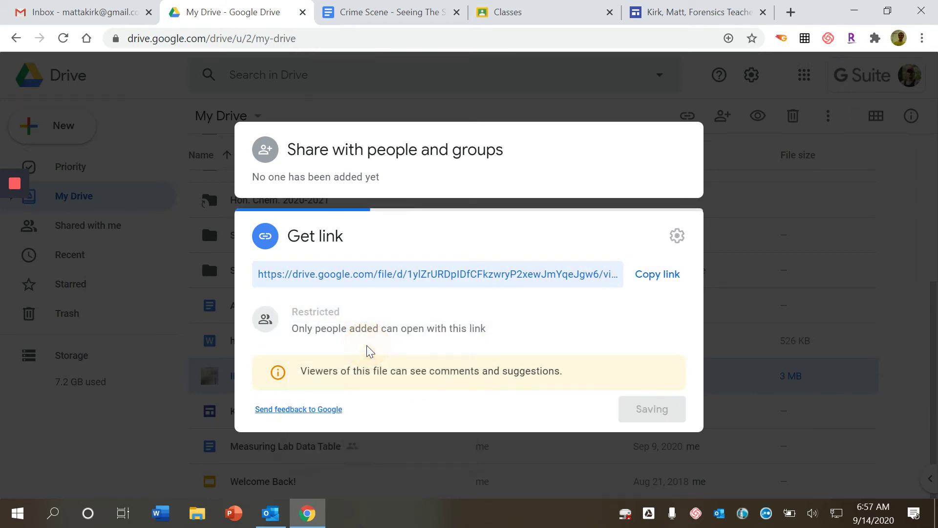
- Set the link access of IMG_0043.jpg to Solon City Schools and finish sharing
click(348, 334)
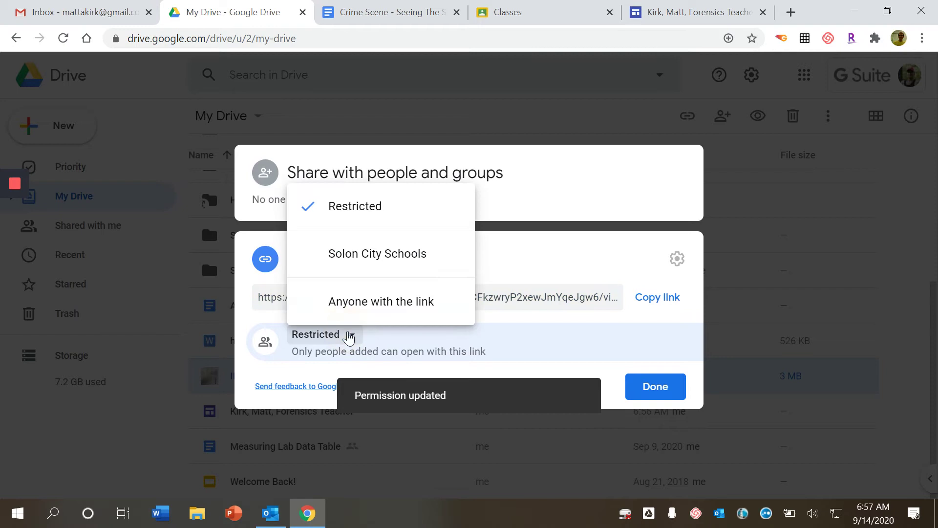
click(370, 266)
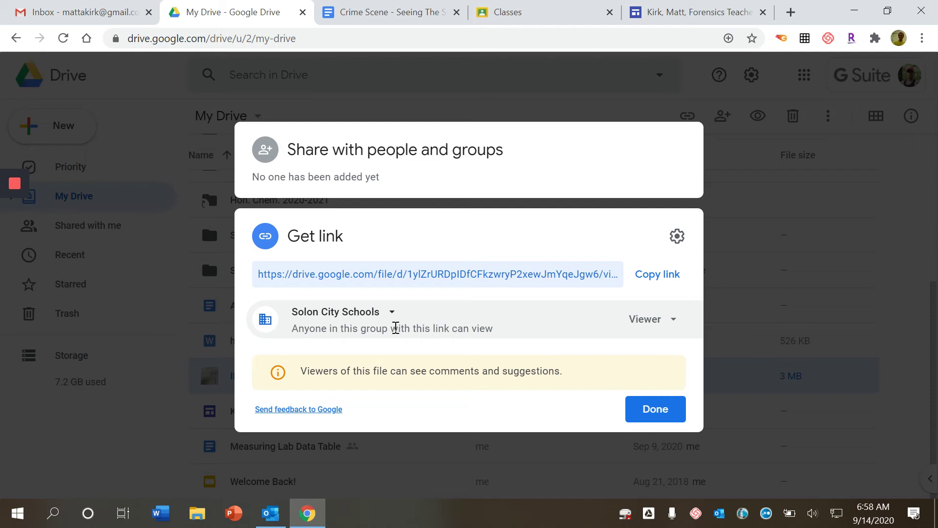
click(650, 419)
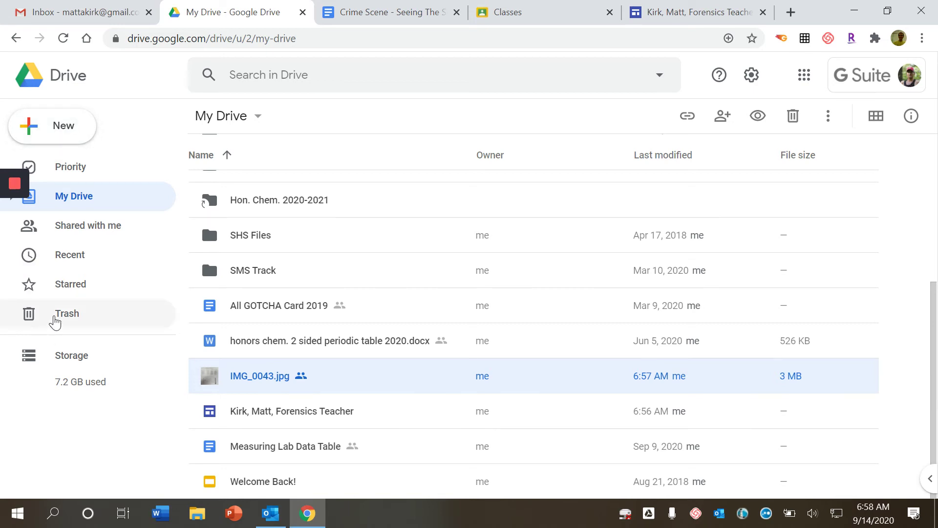
- Restore the video IMG_0032.MOV from the Drive trash
click(66, 313)
scroll(430, 262, down, 15)
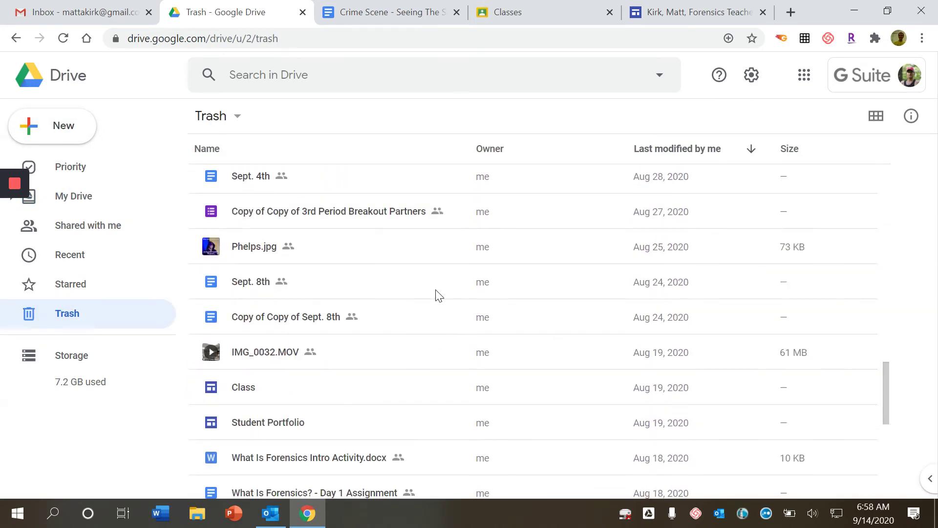
click(249, 347)
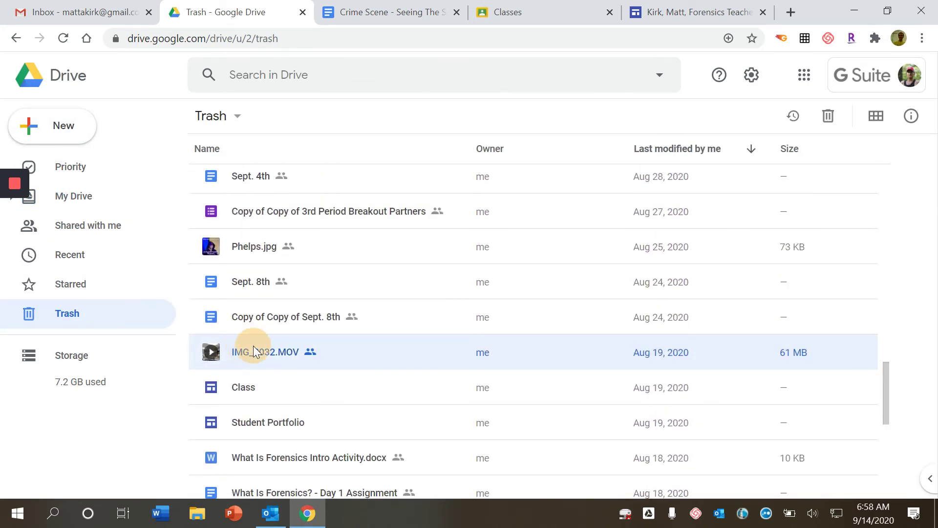
right_click(253, 345)
click(291, 361)
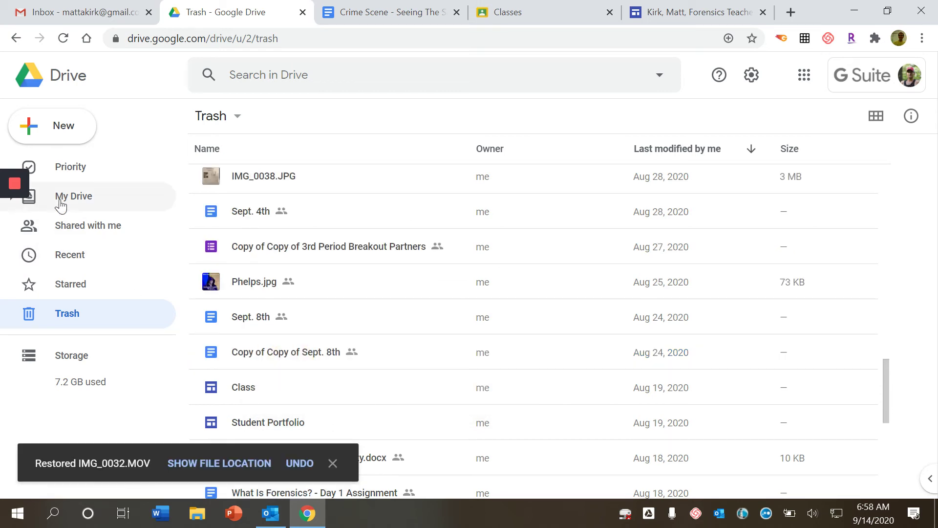
- Look through the My Drive file list for the restored video IMG_0032.MOV
click(62, 201)
scroll(370, 370, down, 5)
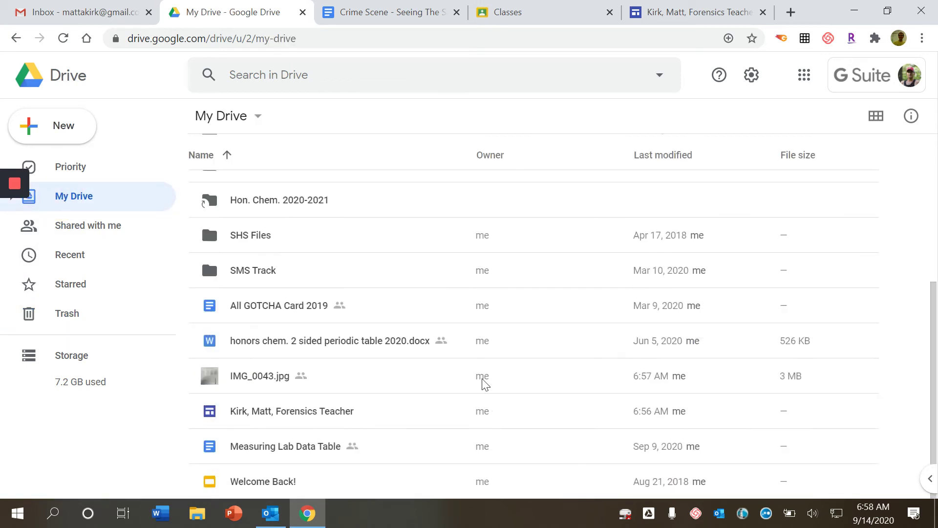
scroll(397, 367, up, 5)
scroll(398, 367, down, 5)
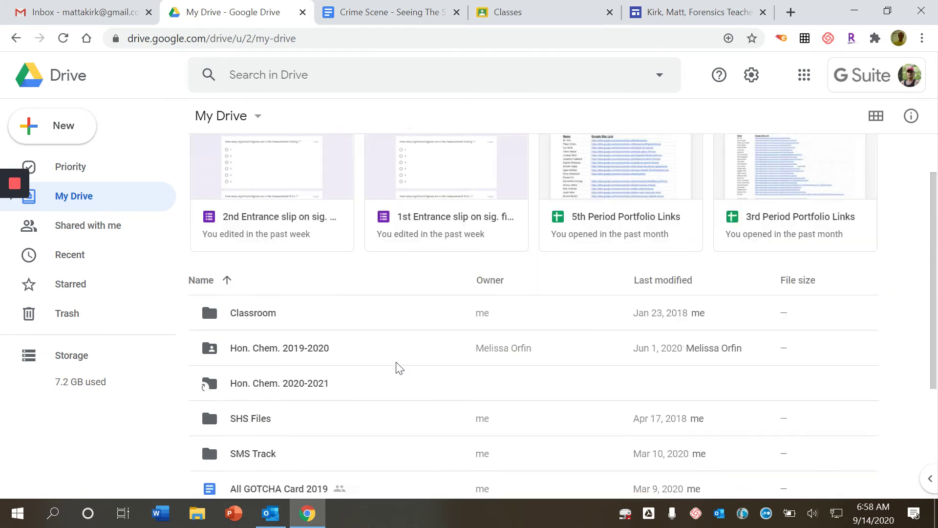
scroll(398, 370, up, 5)
scroll(398, 370, down, 5)
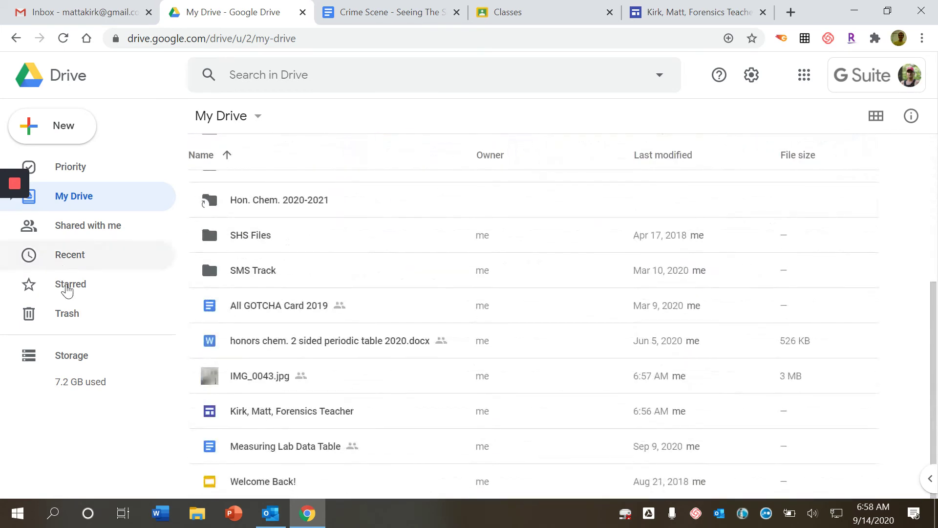
- Restore the video RecordIt-1598628500.MP4 from the Drive trash
click(67, 313)
scroll(424, 357, down, 20)
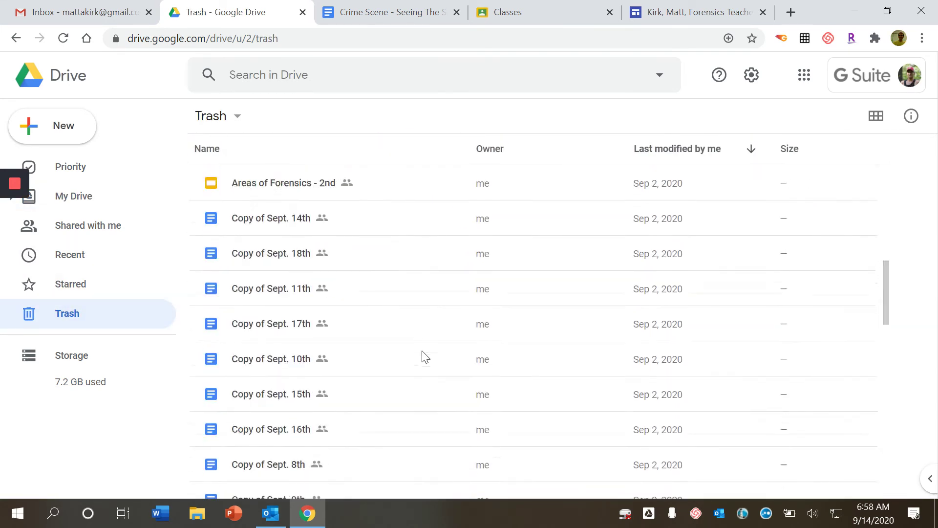
scroll(424, 357, up, 5)
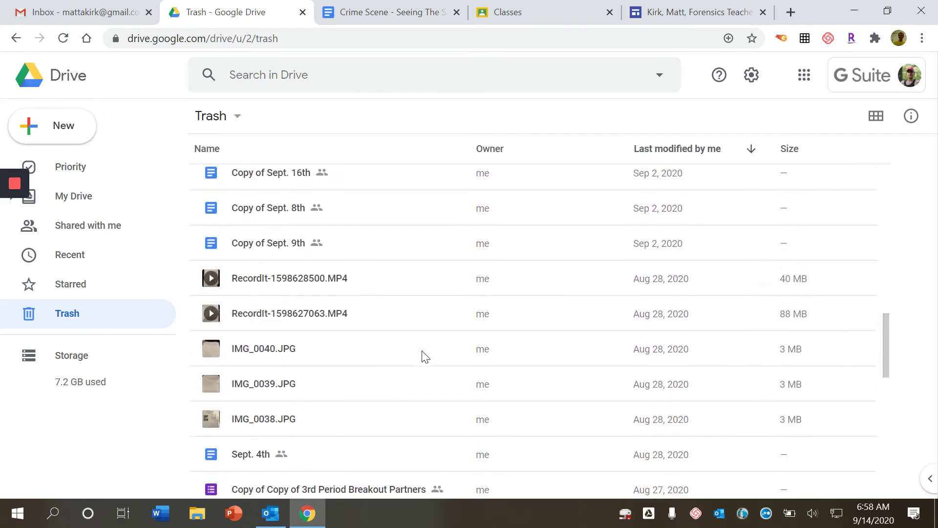
click(315, 293)
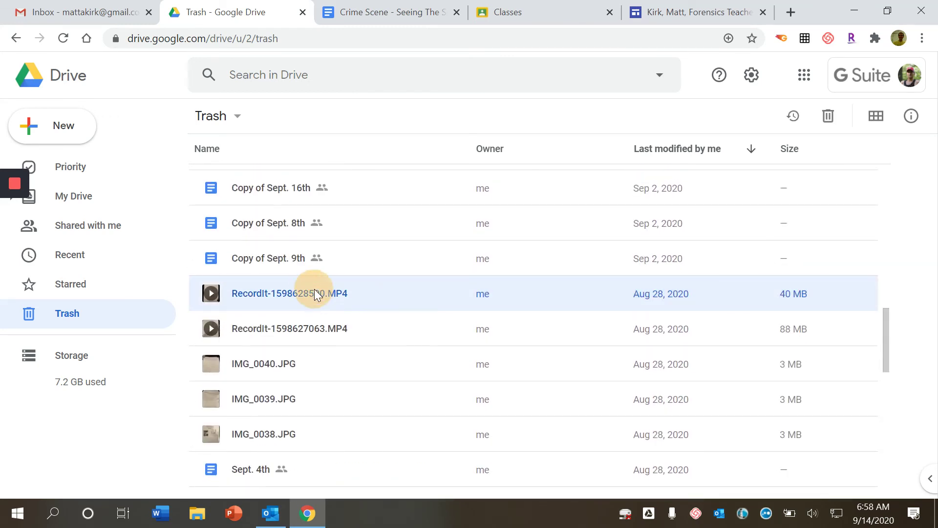
right_click(315, 290)
click(377, 316)
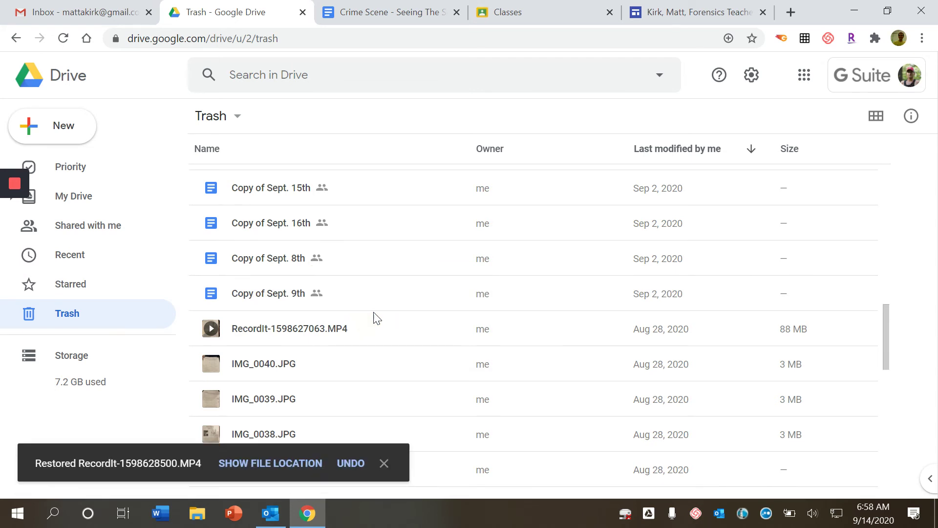
- Set the link access of RecordIt-1598628500.MP4 in My Drive to Solon City Schools and finish sharing
click(73, 204)
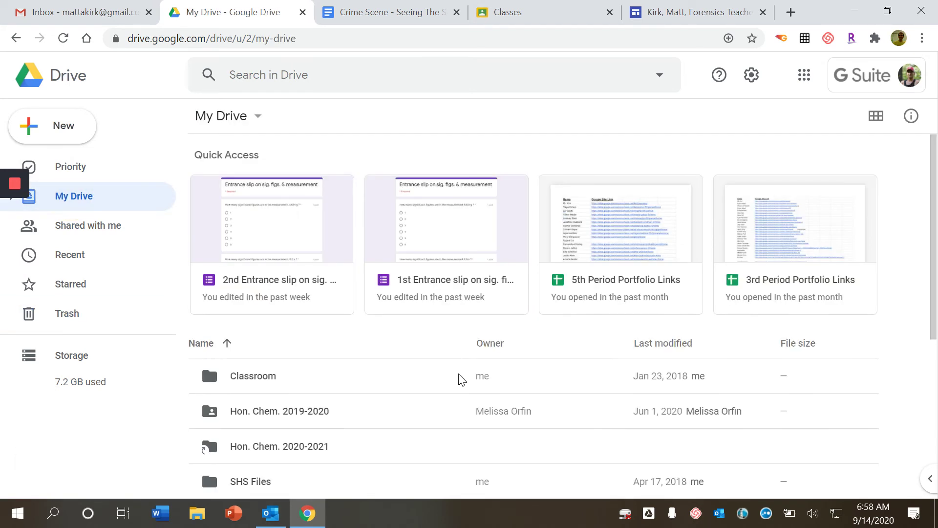
scroll(383, 376, down, 5)
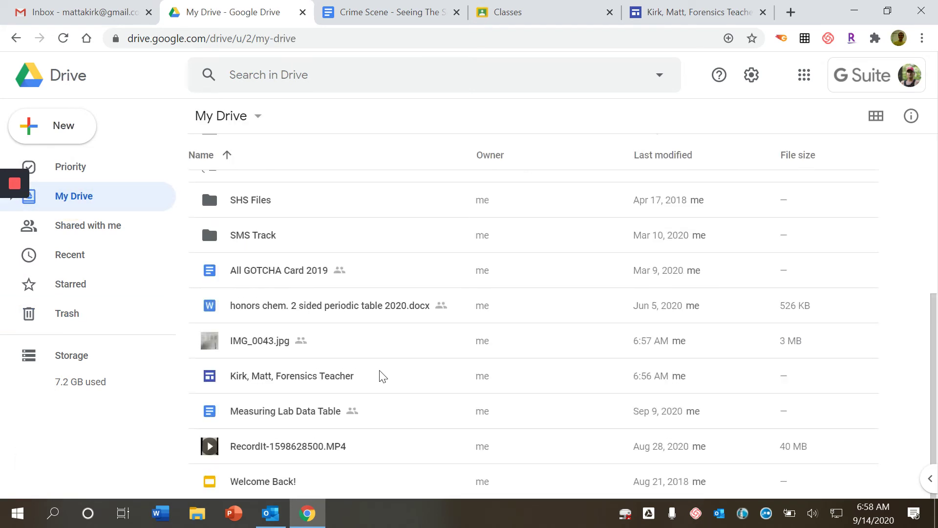
right_click(310, 452)
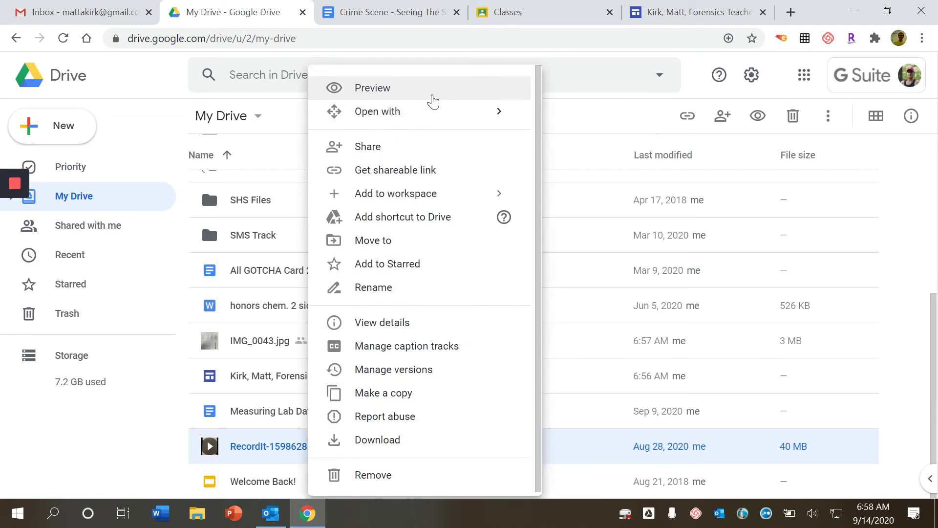
click(435, 147)
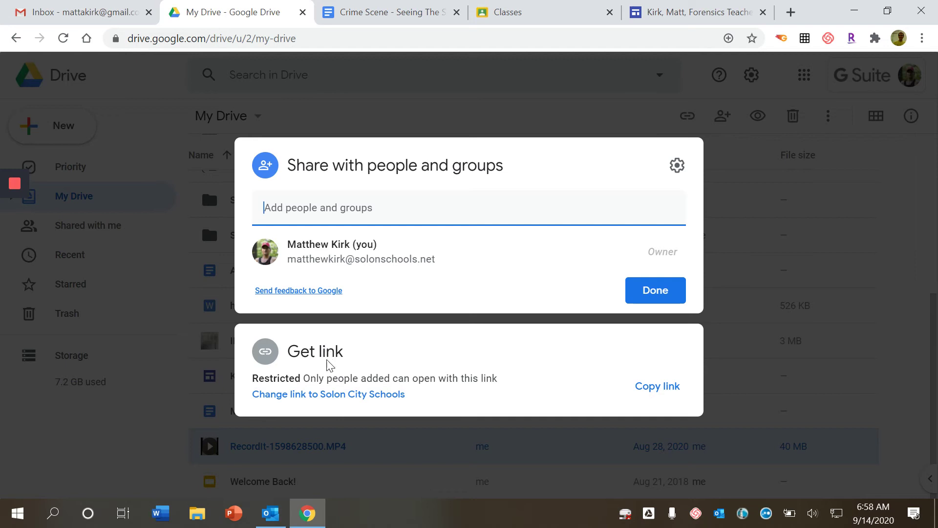
click(310, 357)
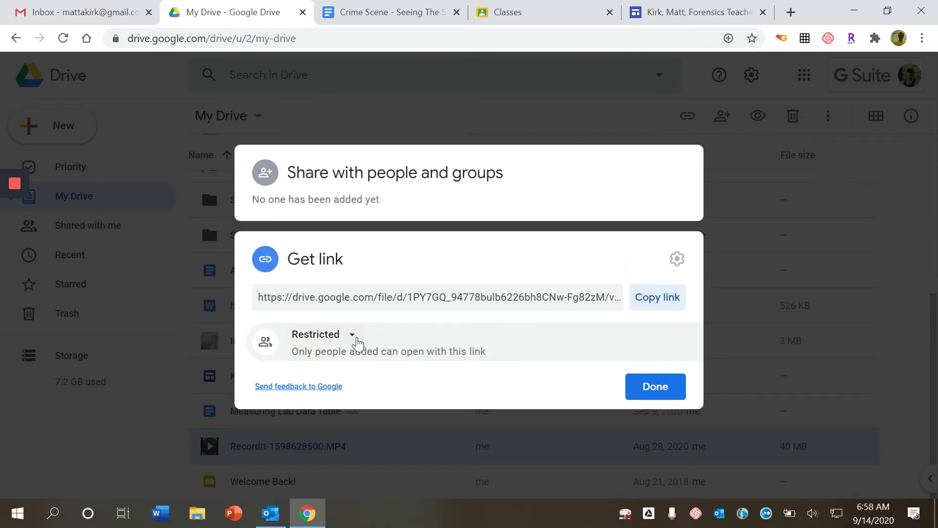
click(355, 338)
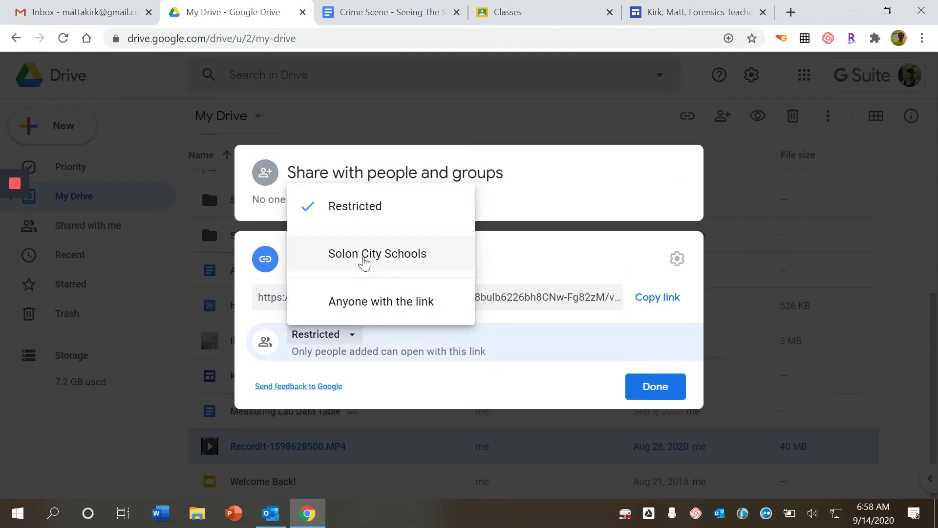
click(364, 262)
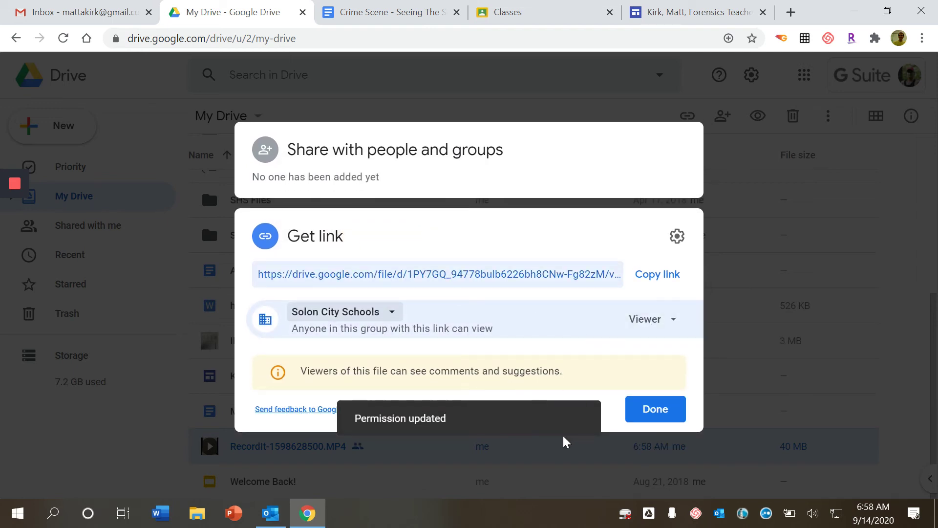
click(636, 415)
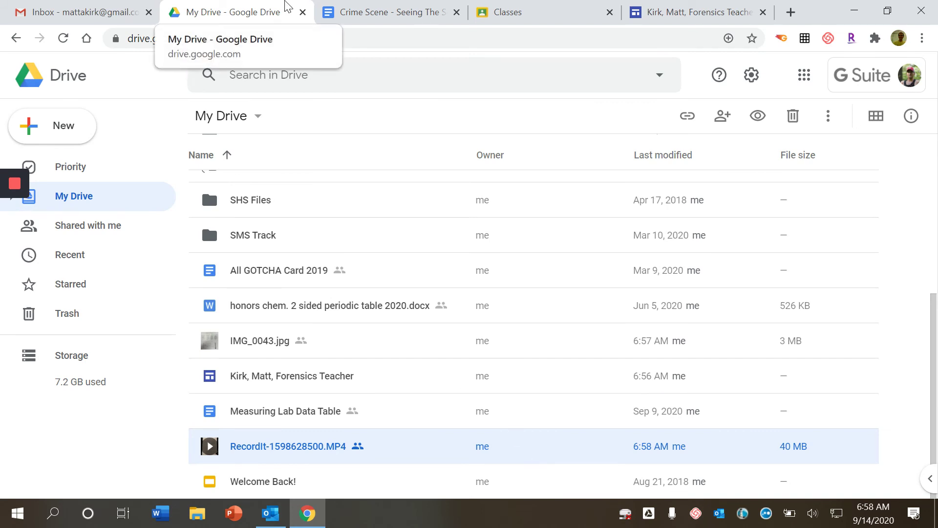
- Check the Part 4 instructions in the Crime Scene document, and insert IMG_0043.jpg from Drive on the Seeing The Scene page
click(367, 12)
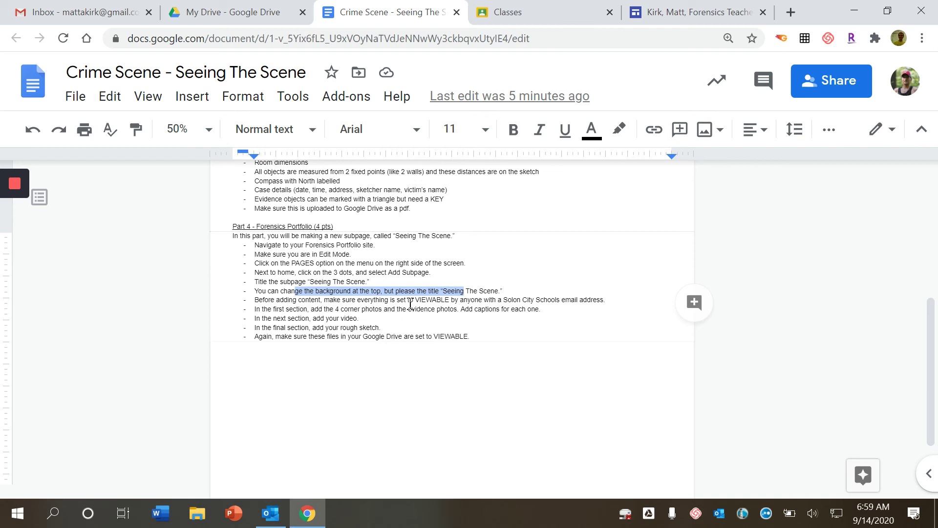
click(689, 14)
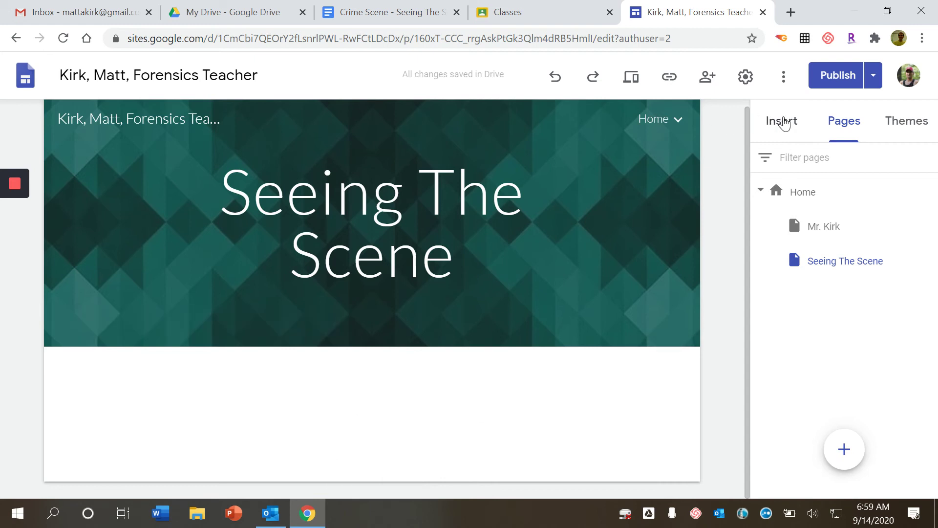
click(780, 121)
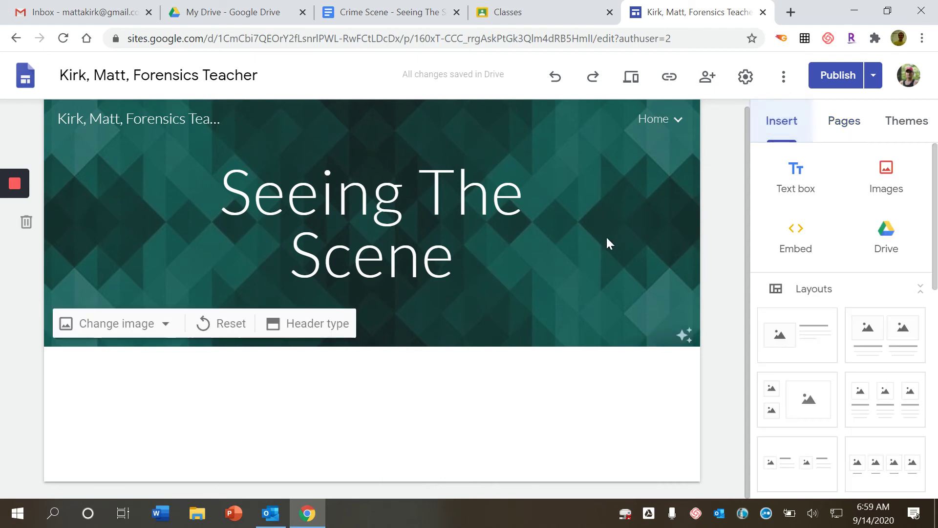
click(886, 184)
click(869, 272)
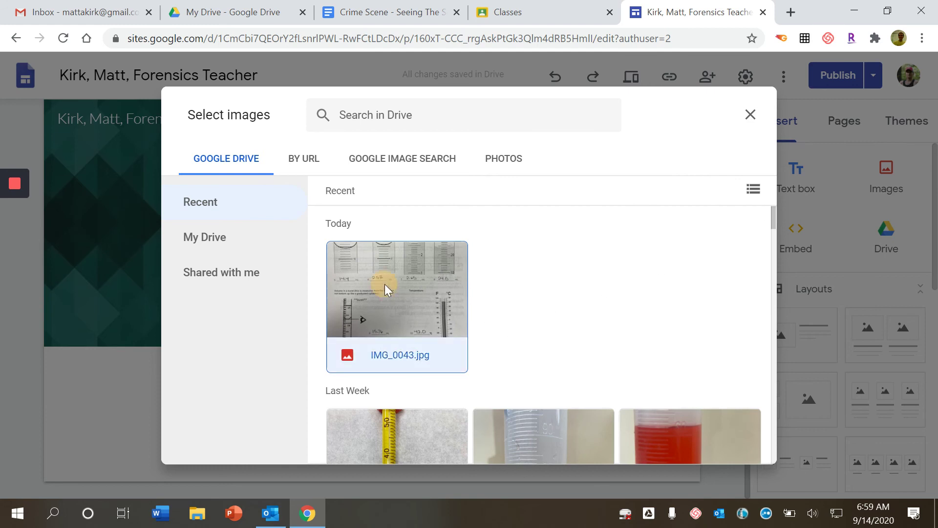
click(385, 284)
scroll(718, 373, down, 5)
click(738, 445)
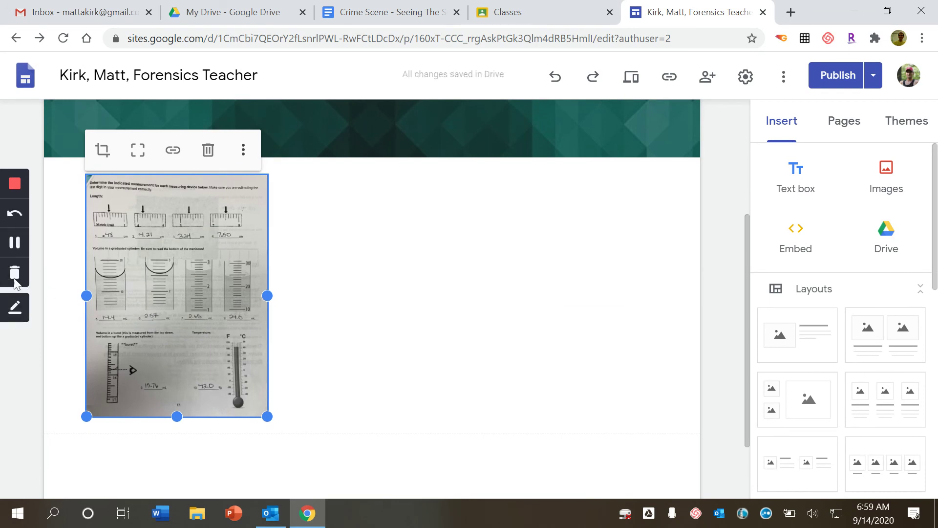
- Shorten the inserted photo from its lower edge and add the caption "Corner photo." directly beneath it
drag(177, 416, 174, 377)
double_click(172, 372)
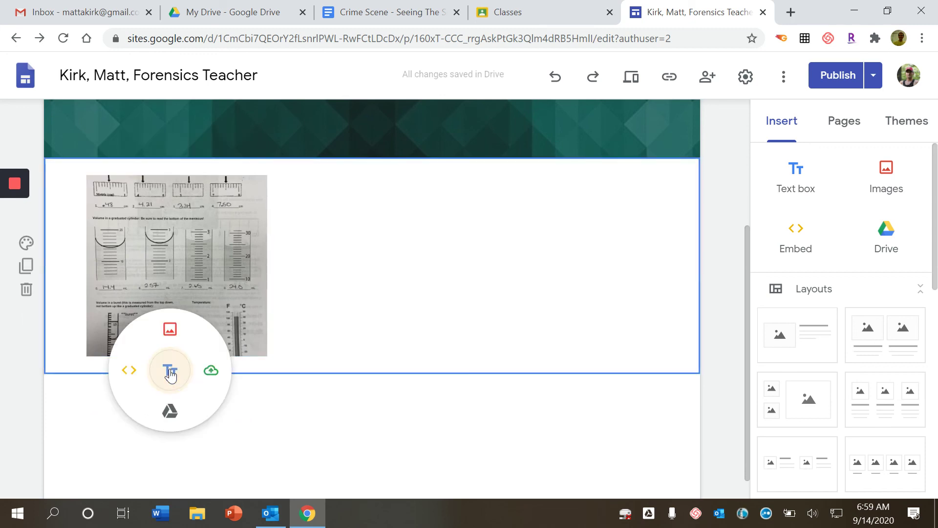
click(175, 376)
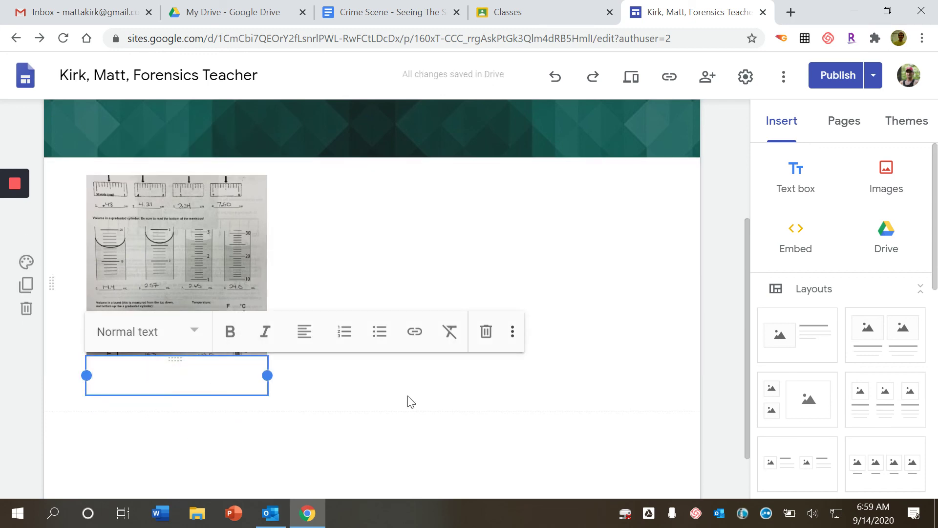
click(133, 242)
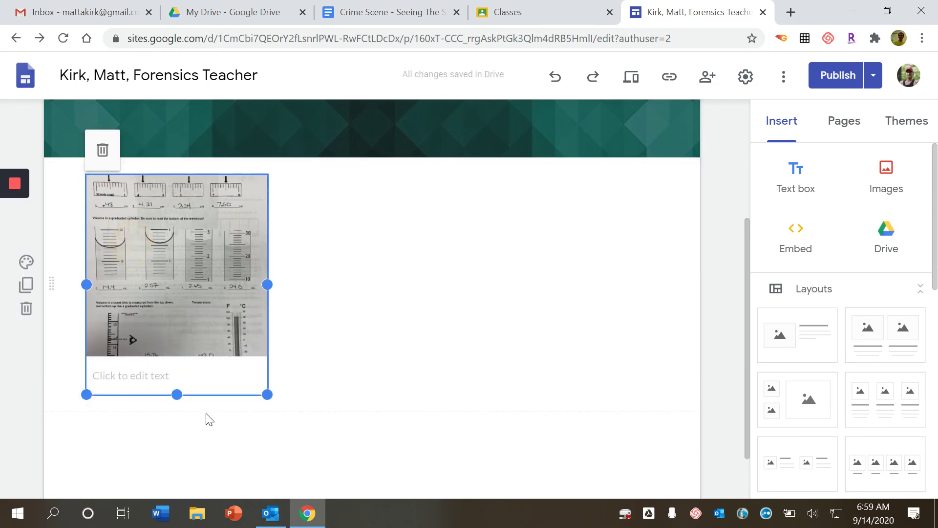
click(167, 380)
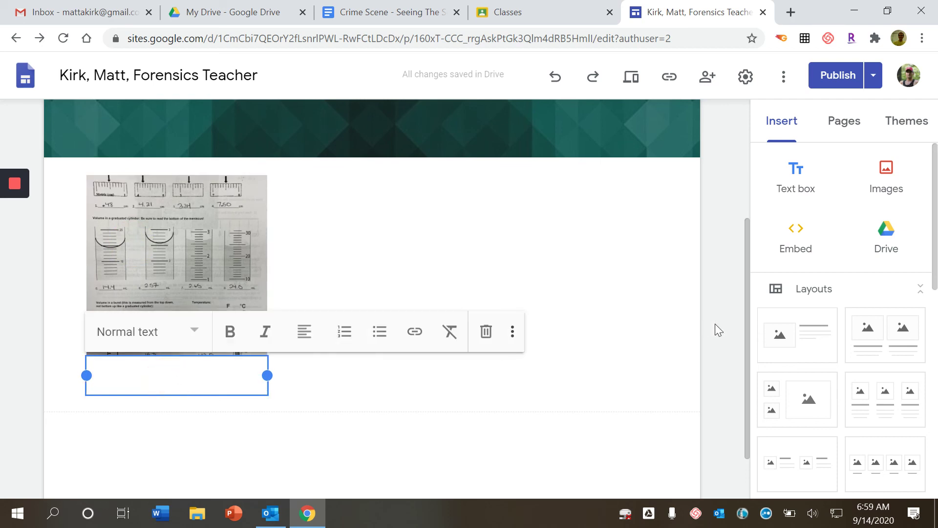
text(Corner sh)
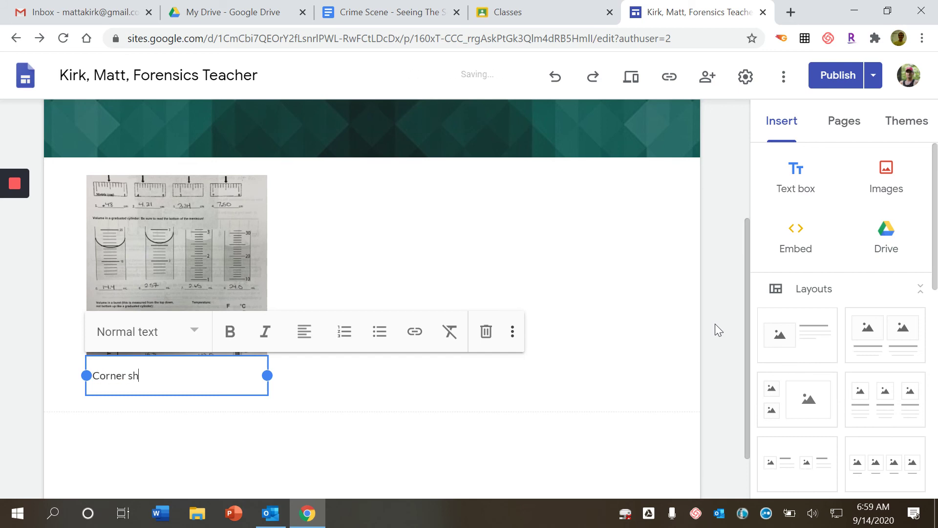
text(photo.)
click(210, 459)
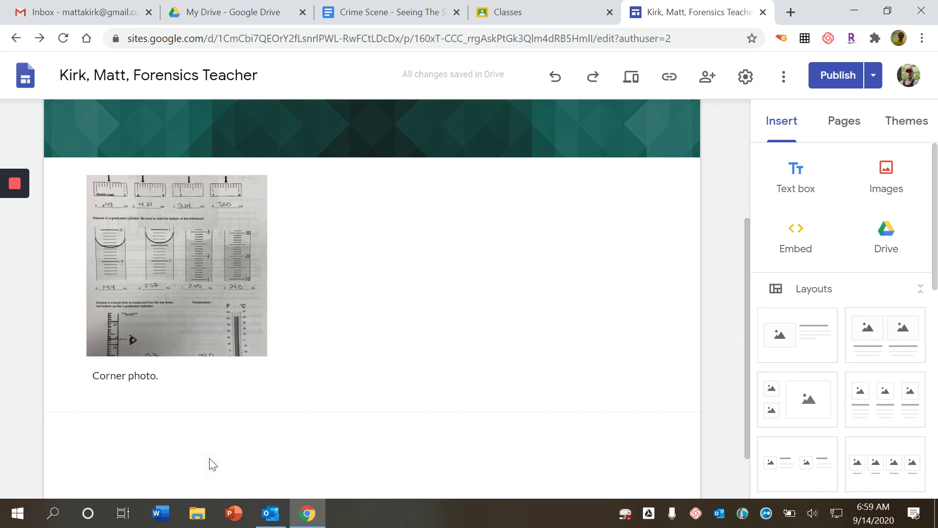
- Insert the recent Drive video RecordIt-1598628500.MP4 as a new section below the captioned photo
scroll(227, 455, down, 2)
click(200, 386)
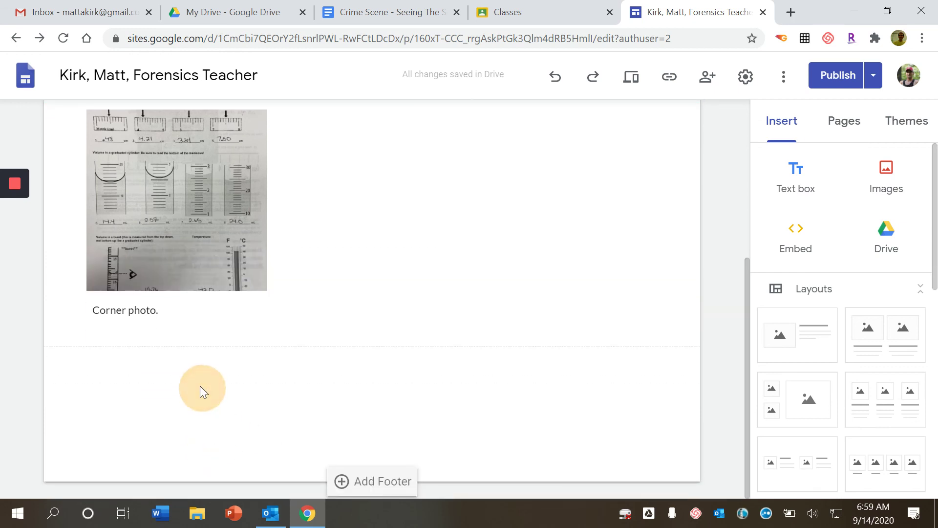
scroll(61, 358, up, 4)
scroll(57, 364, down, 4)
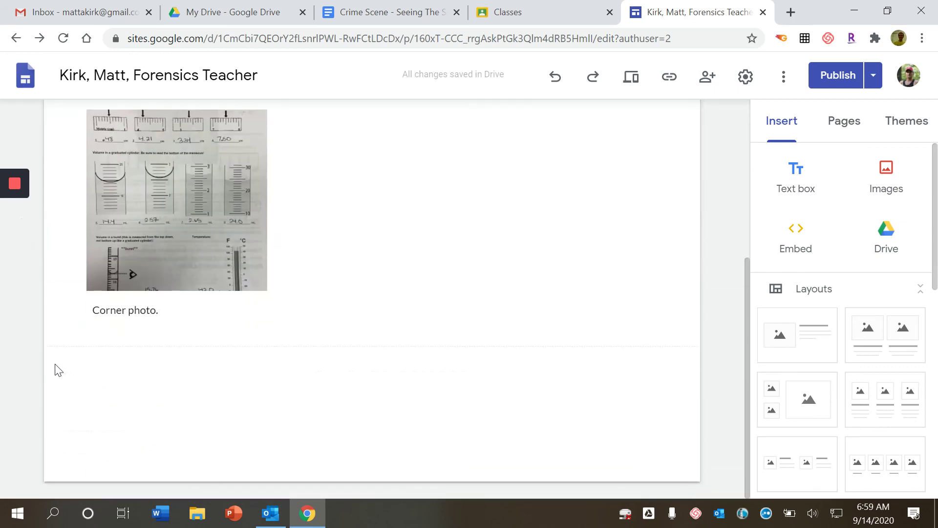
double_click(46, 388)
click(188, 410)
click(895, 232)
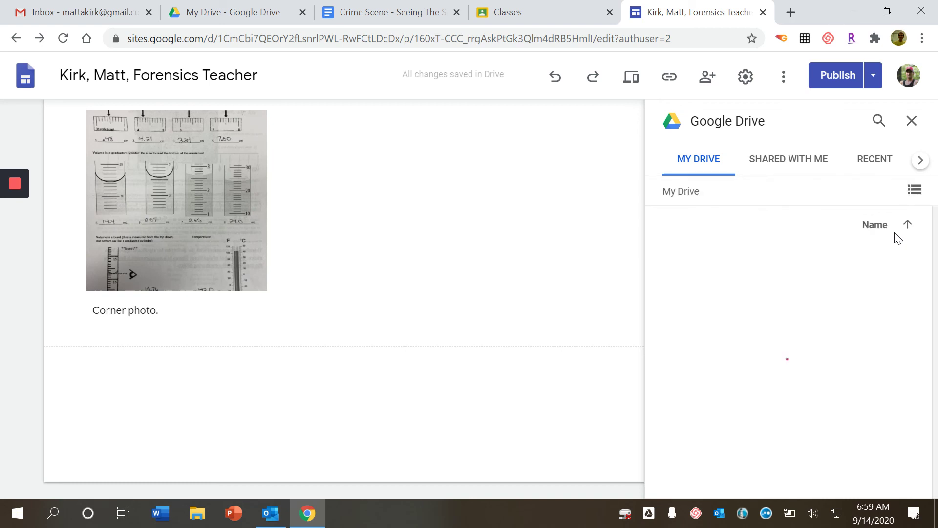
click(866, 162)
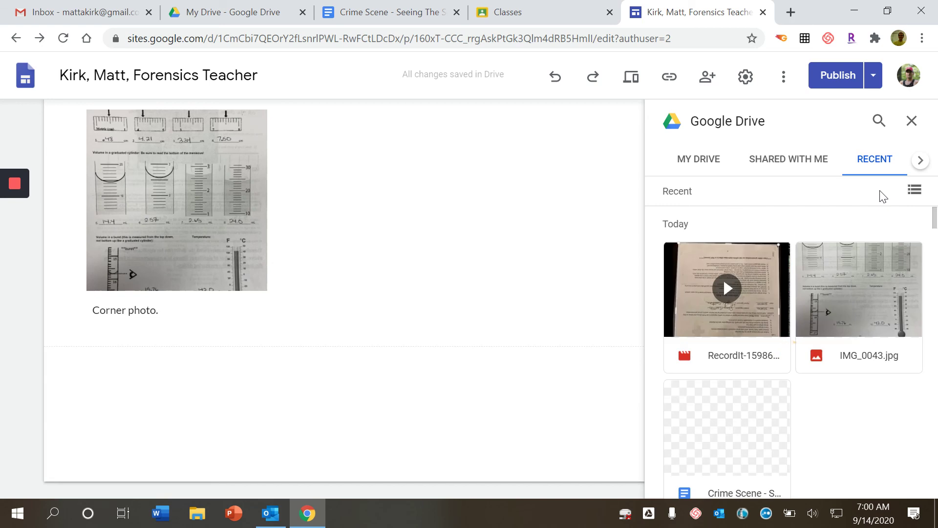
click(763, 279)
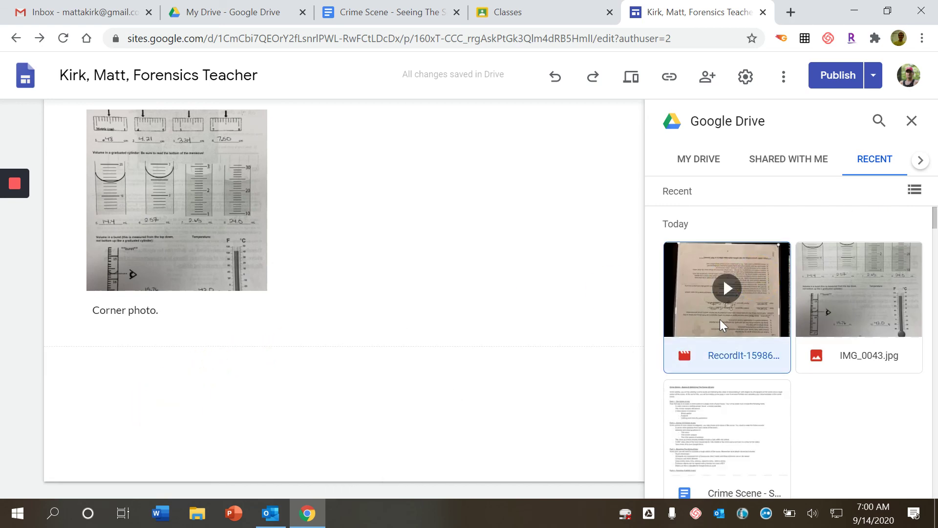
click(726, 358)
click(728, 360)
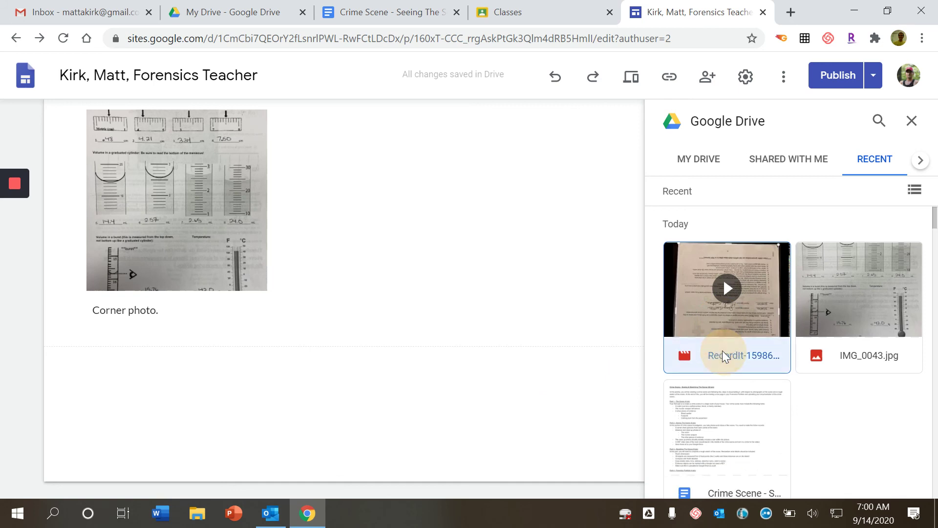
click(898, 487)
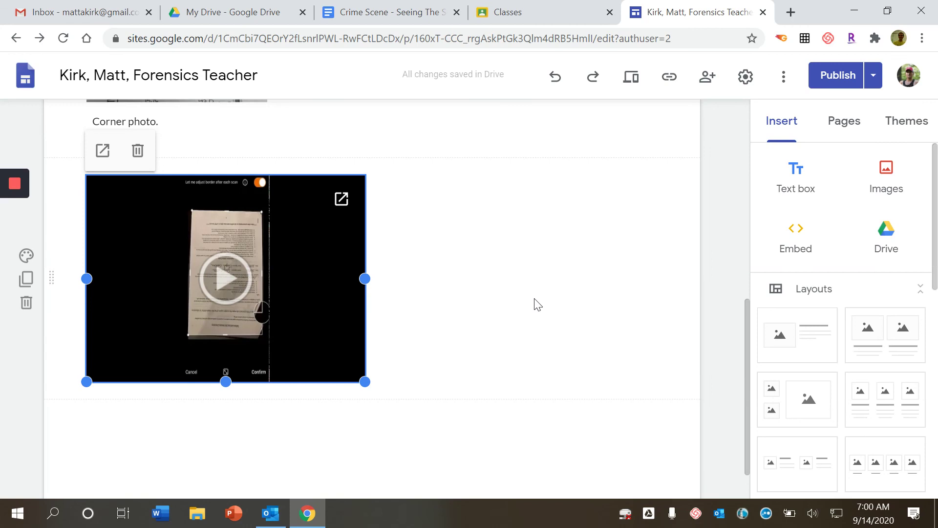
- Review the Seeing The Scene page, checking the header, the captioned photo and the video section
scroll(538, 304, up, 4)
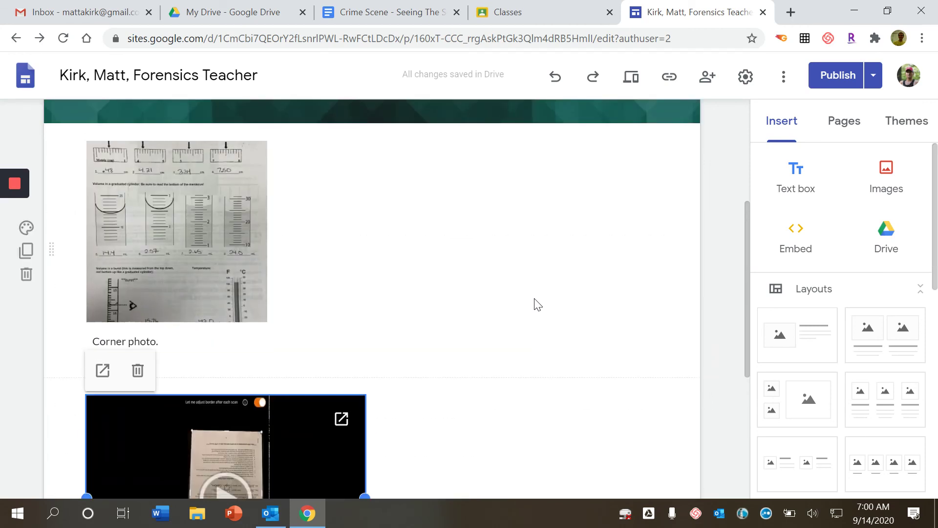
scroll(504, 291, down, 3)
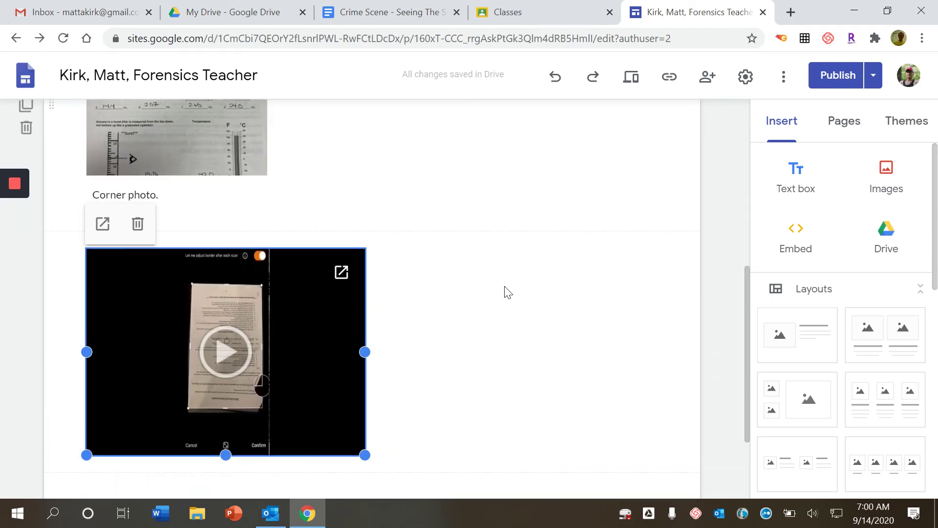
scroll(506, 292, up, 2)
scroll(505, 292, down, 4)
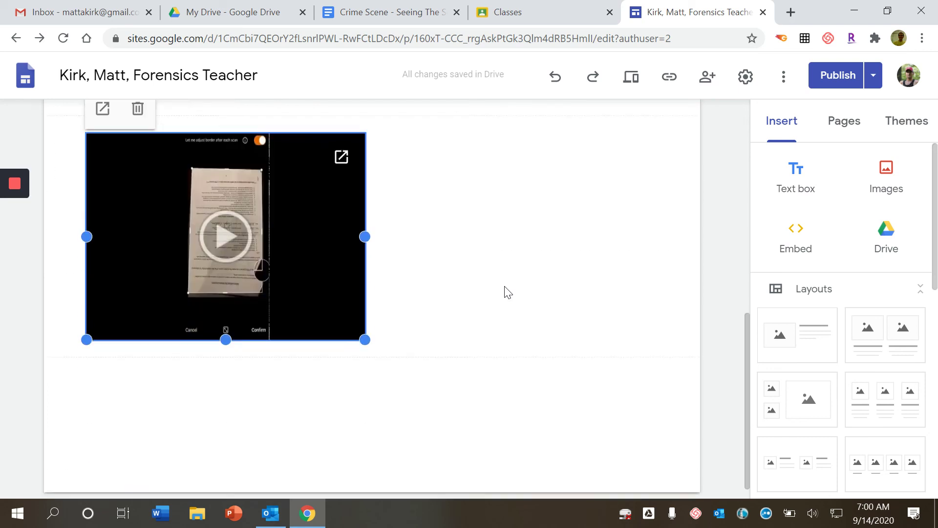
scroll(505, 291, up, 4)
scroll(503, 293, up, 5)
mouse_move(501, 291)
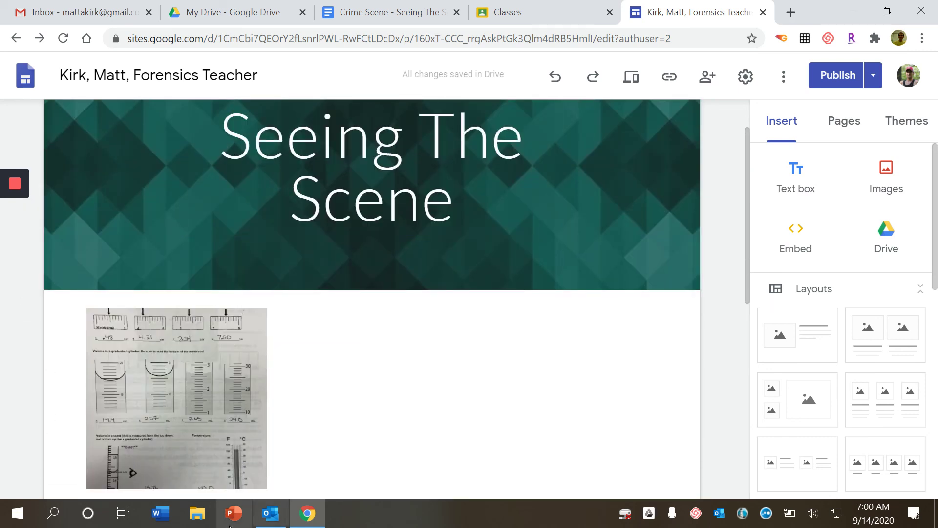
mouse_move(14, 202)
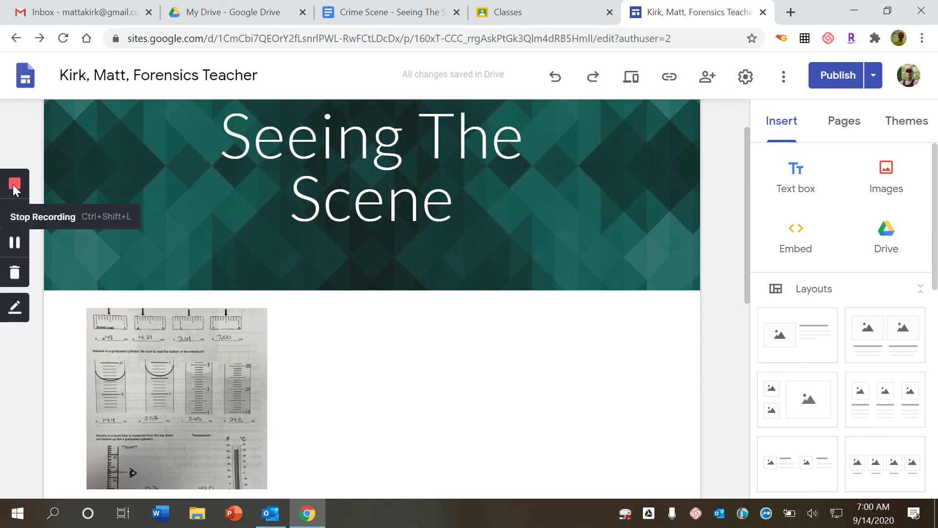